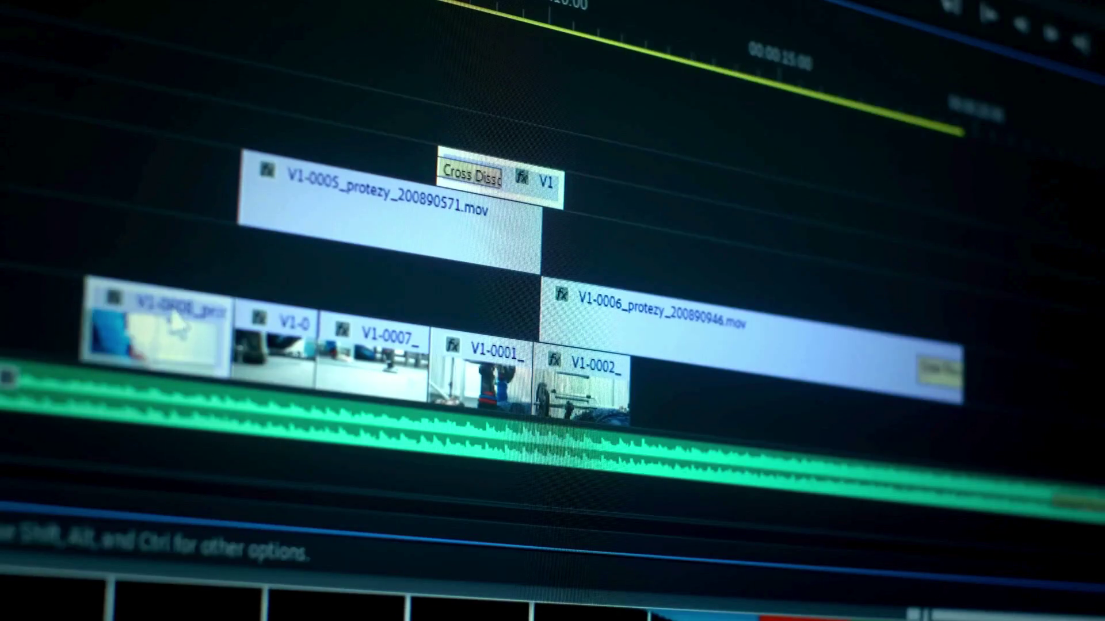
Move clip V1-0008 to the upper track, trim it, add two Cross Dissolves, and lower the audio clip.
left_click_drag(173, 319, 598, 270)
left_click_drag(542, 180, 512, 210)
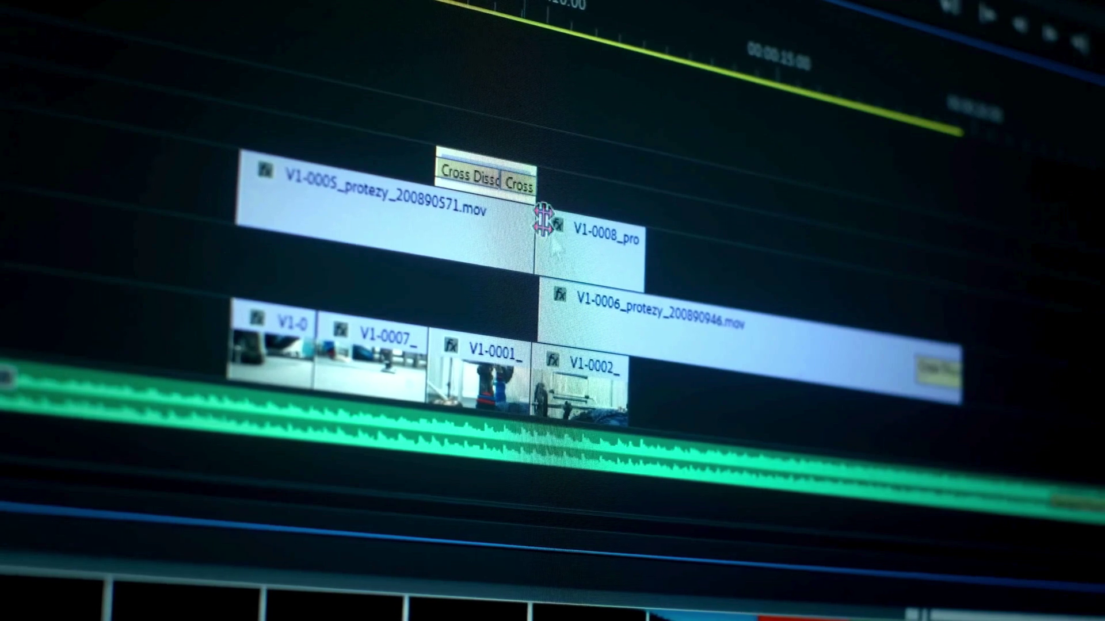
left_click(622, 276)
key("ctrl+d")
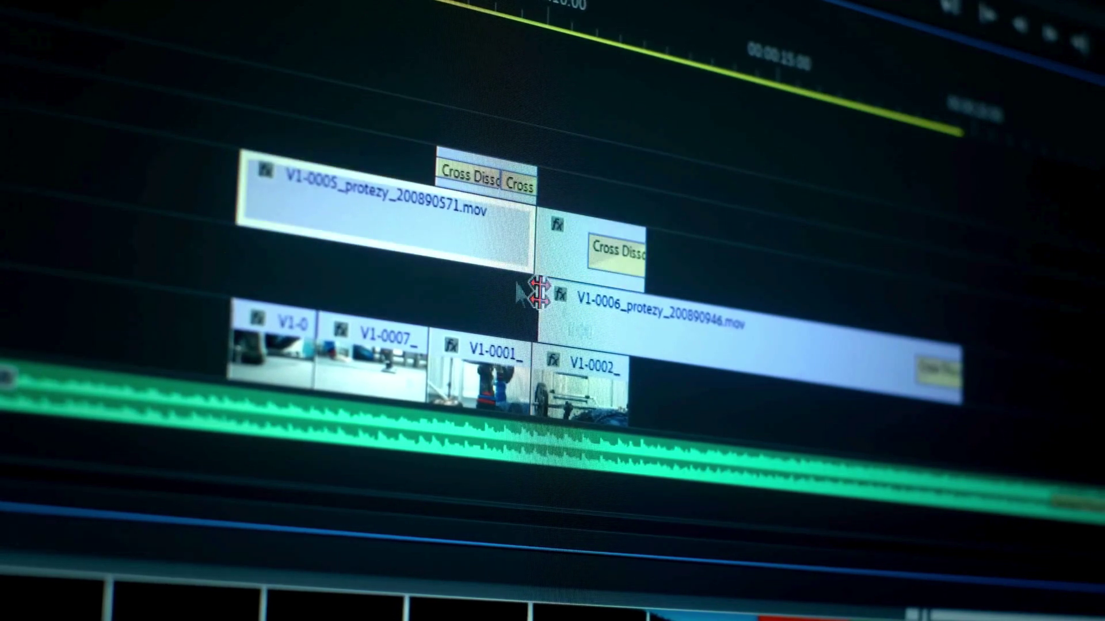
key("ctrl+d")
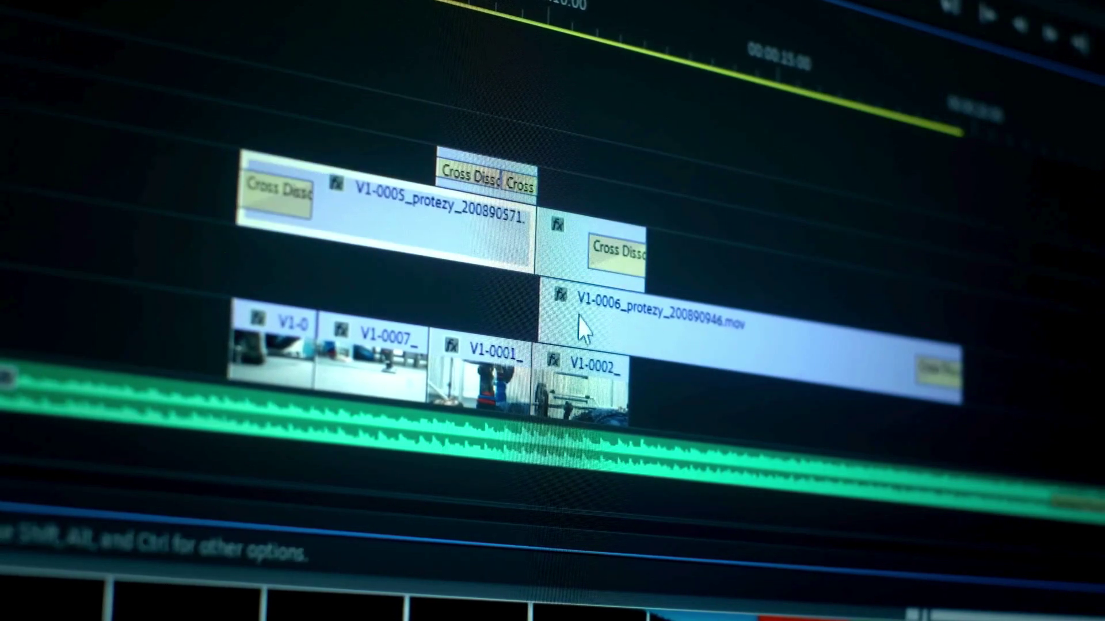
key("ctrl+d")
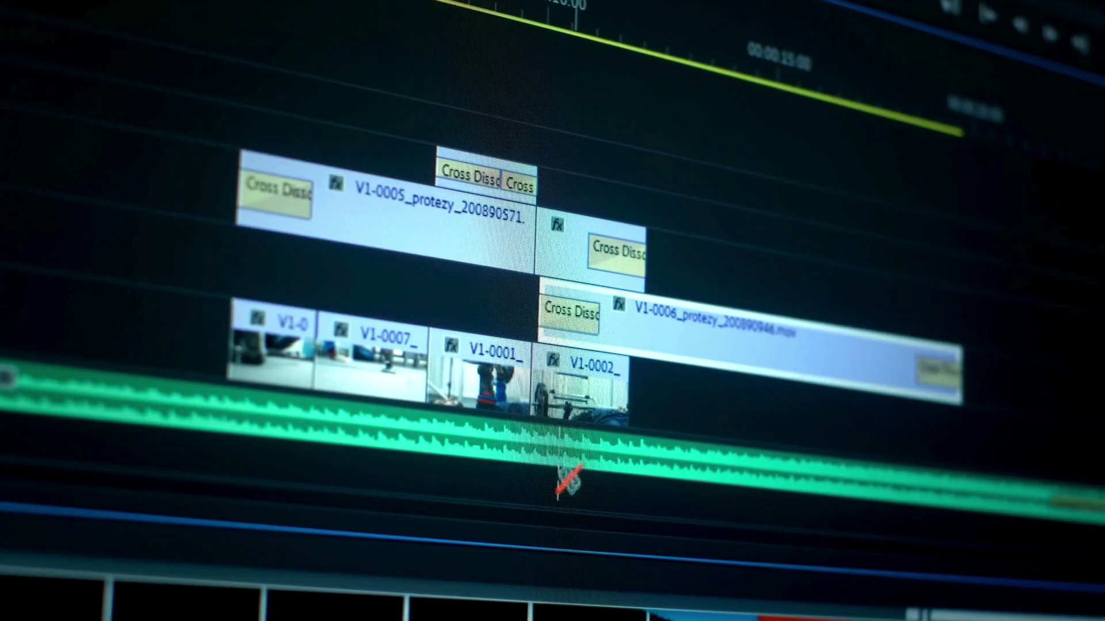
left_click_drag(530, 453, 583, 488)
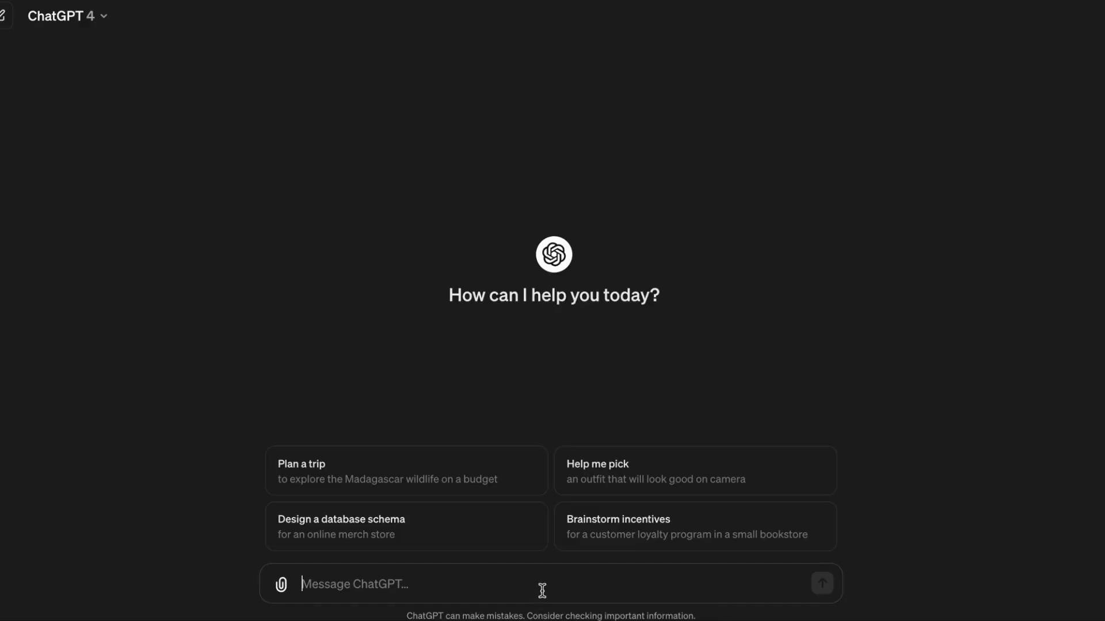
Send the prompt for a 30-second Prime ad script covering raspberry, vanilla and bubblegum flavours.
type("Generate a promotional ad script for Prime, an energy drink now in 3 different flavours. Raspberry, vanilla and bubblegum. Write for a 30 second video. Write in a paragraph")
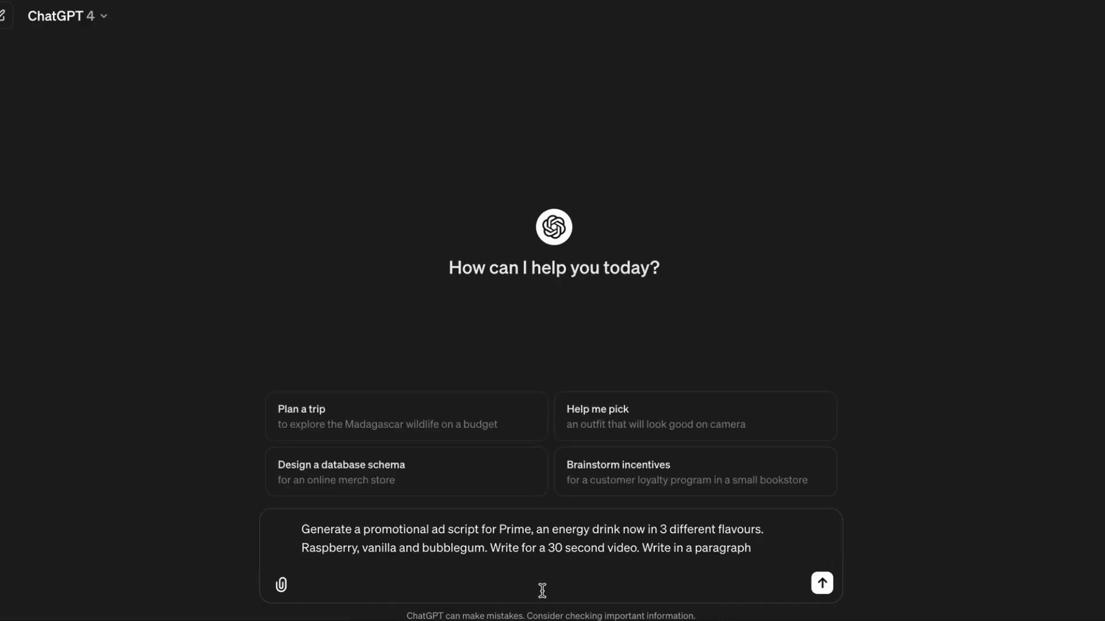
key("BackSpace")
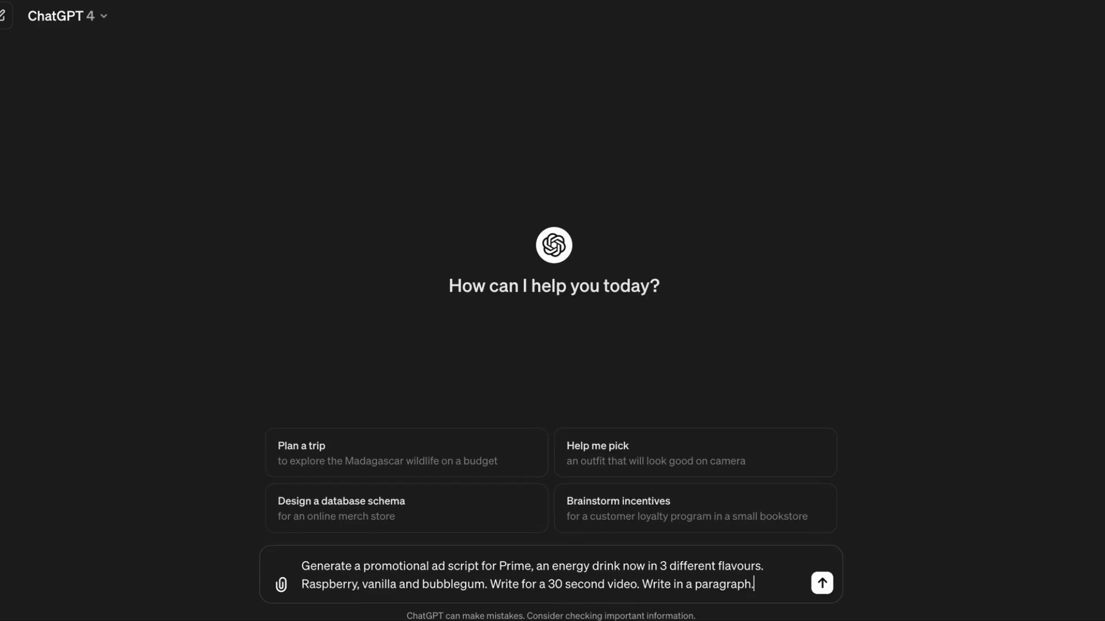
key("Return")
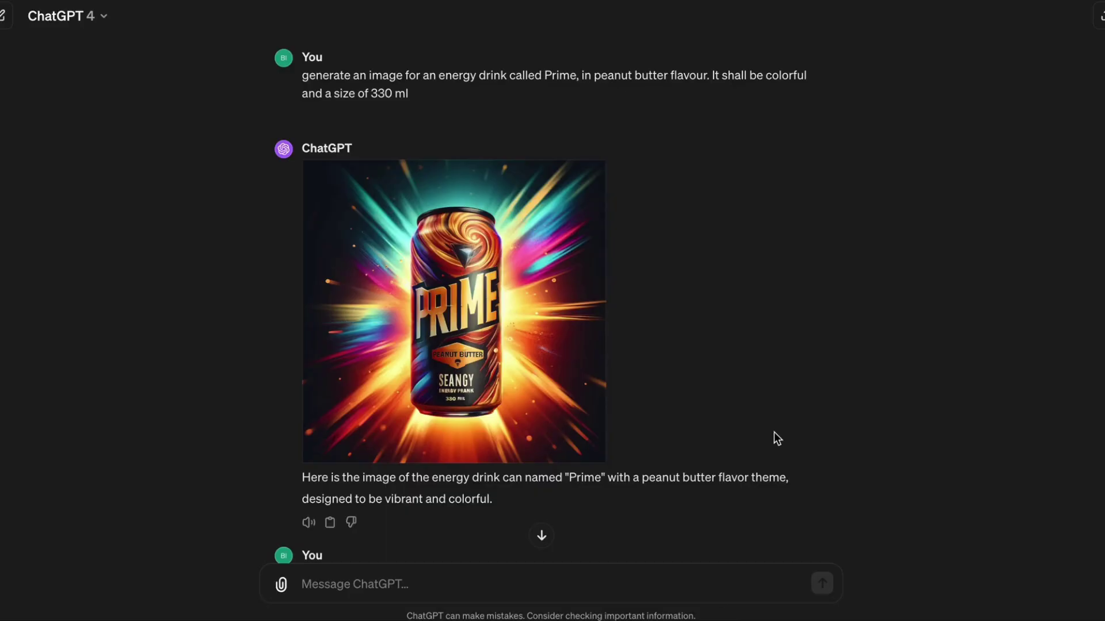
Review the generated Prime can images and thumbnail, then request another PRIME energy drink image.
scroll(870, 343, "down", 3)
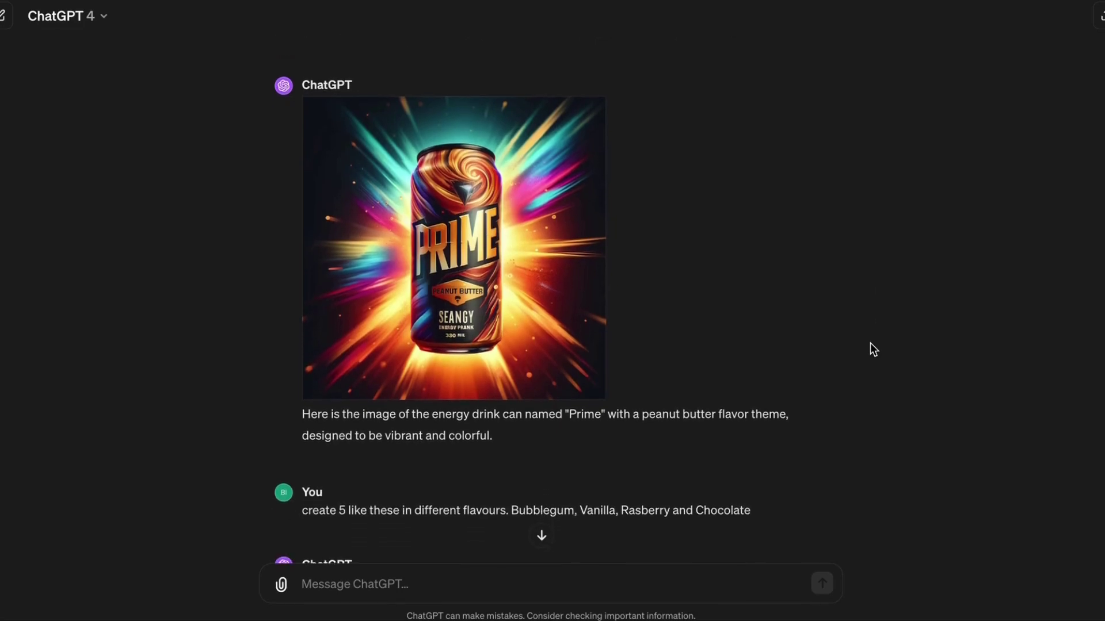
scroll(870, 343, "down", 4)
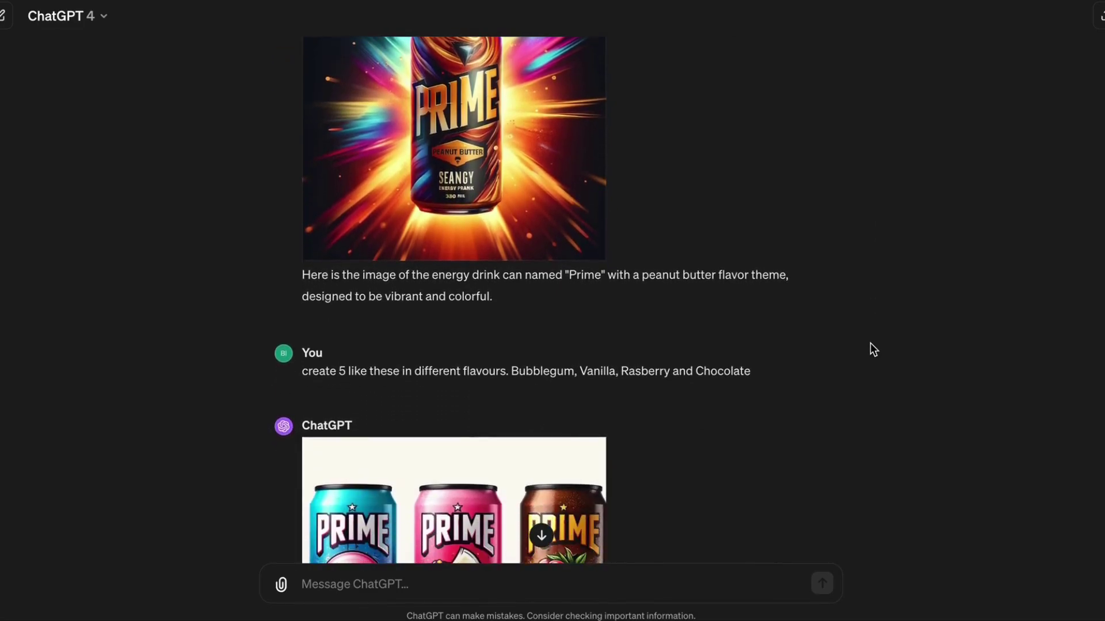
scroll(870, 344, "down", 4)
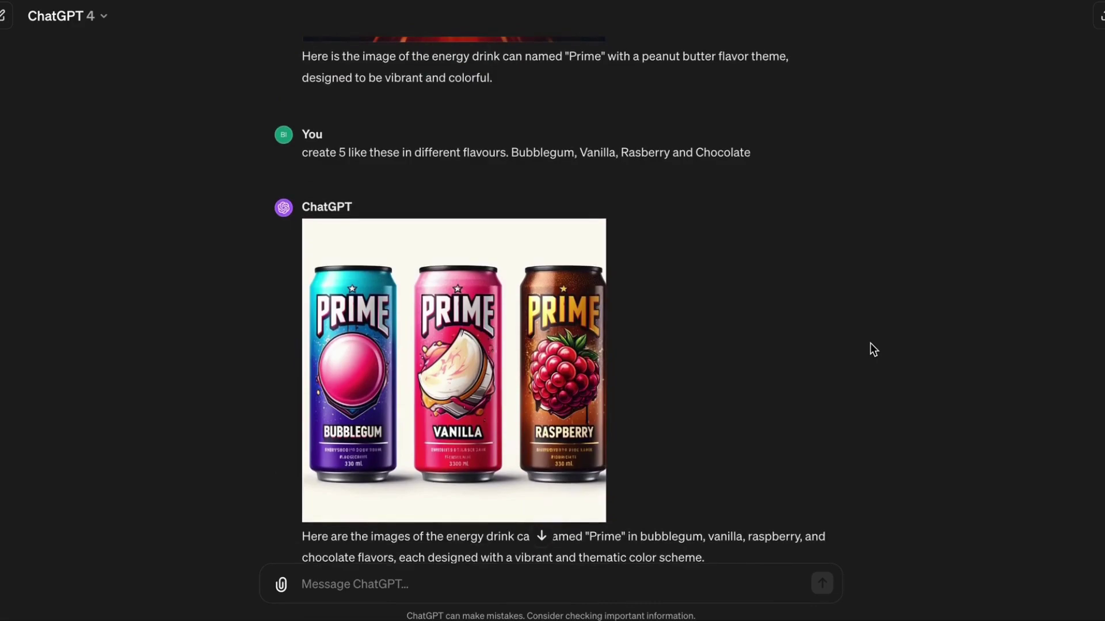
scroll(872, 350, "down", 4)
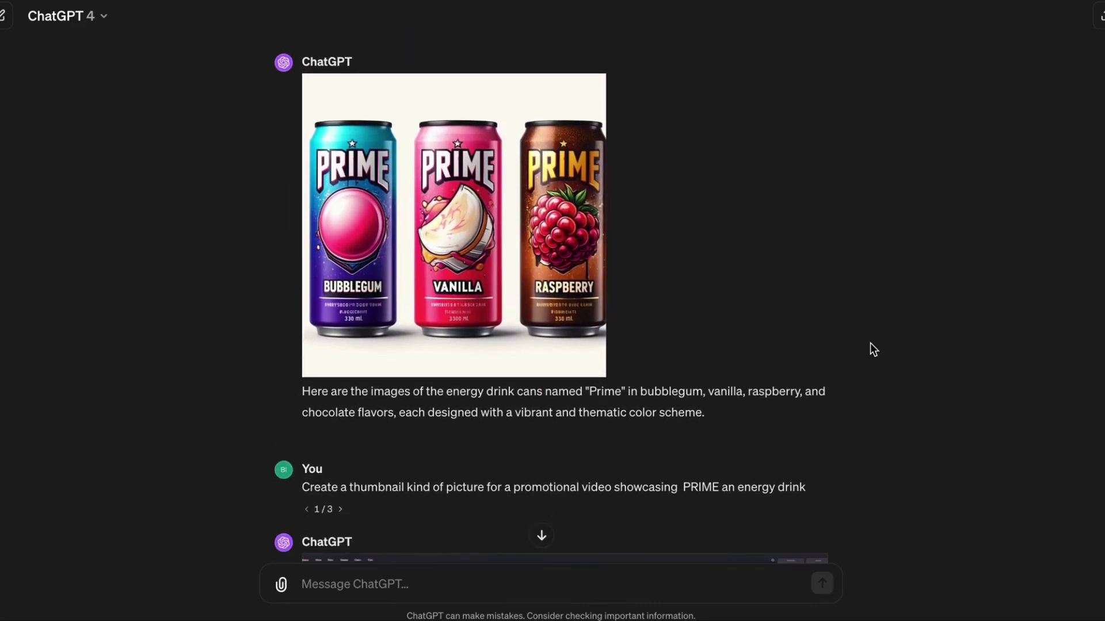
scroll(870, 344, "down", 4)
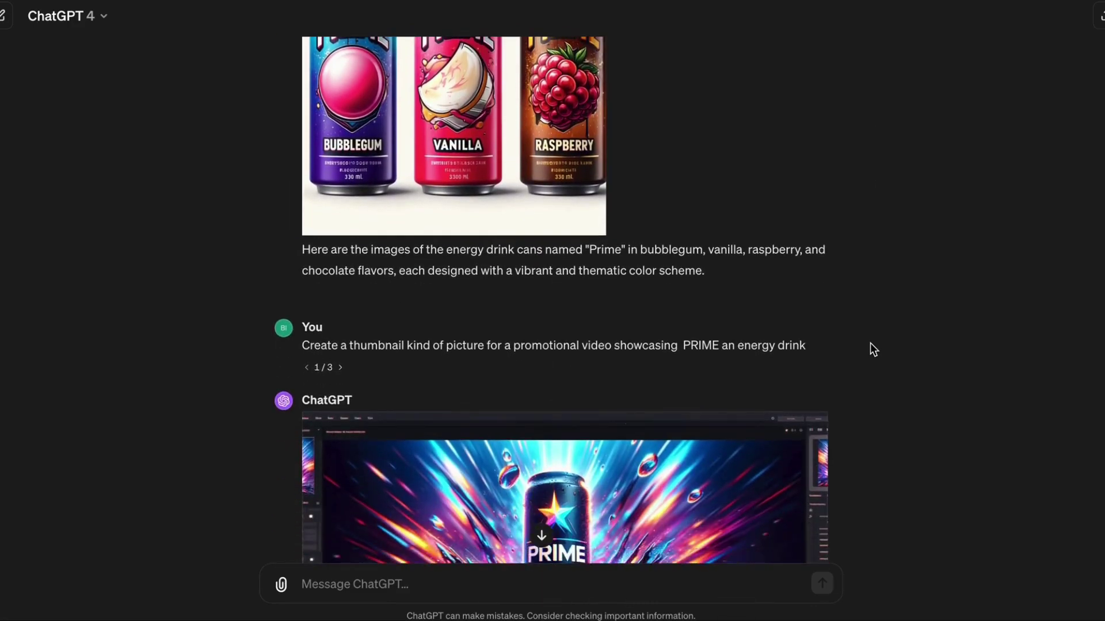
scroll(870, 343, "down", 3)
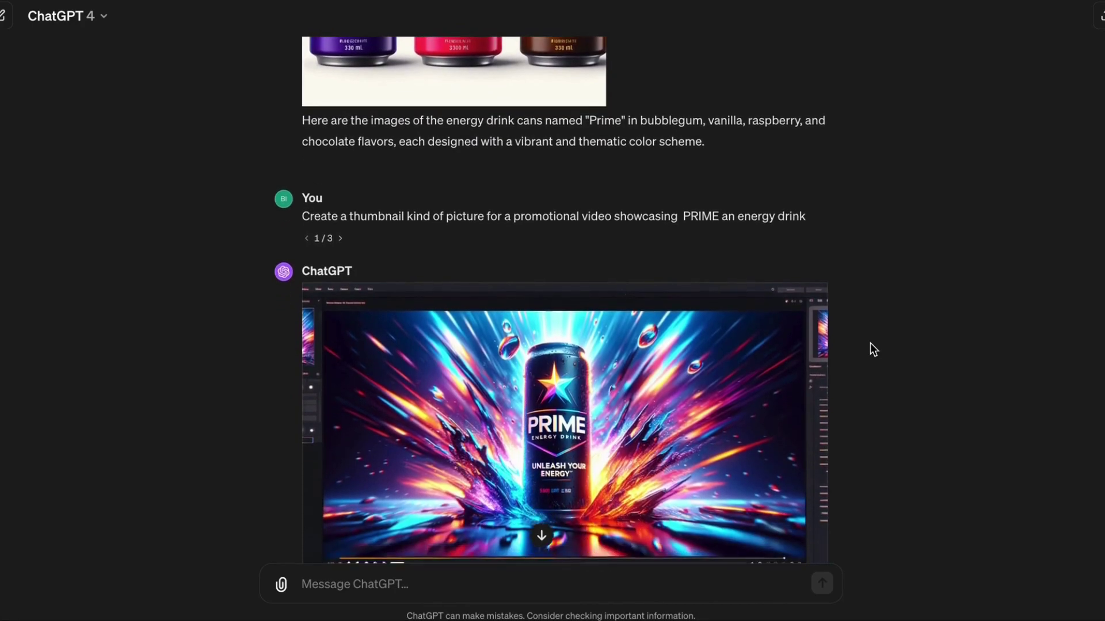
scroll(872, 349, "down", 2)
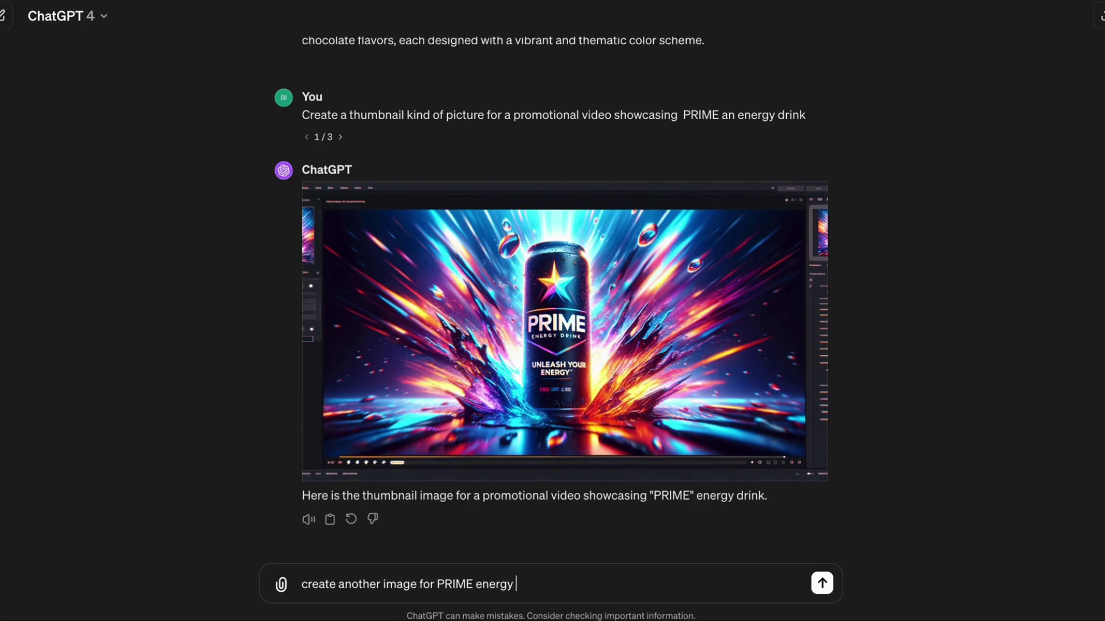
type("k")
key("Return")
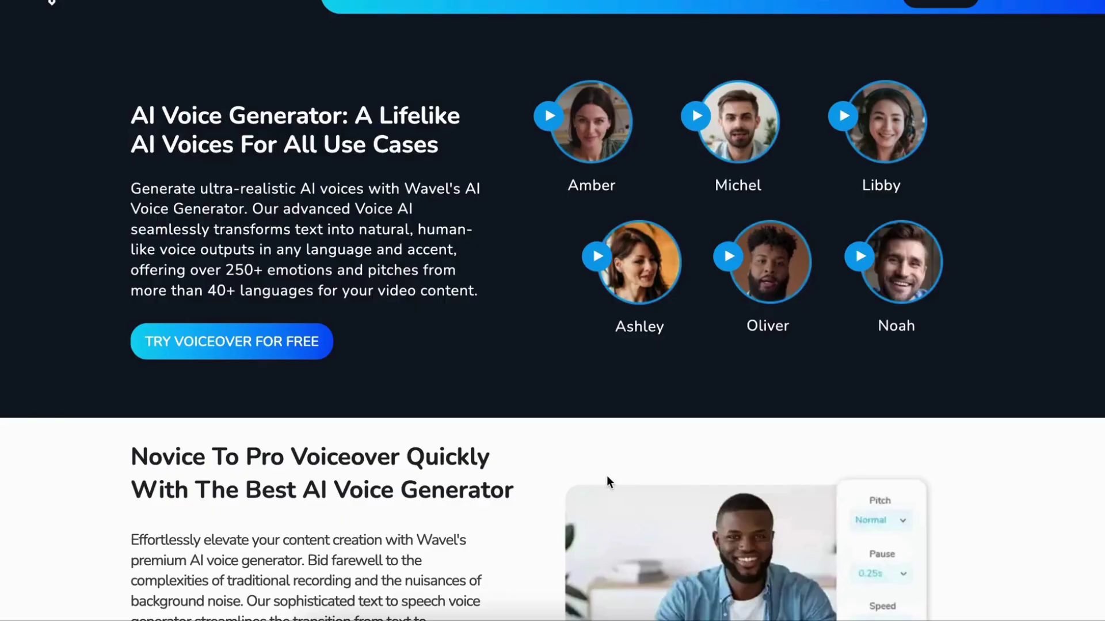
Scroll down the Wavel AI voice generator page to reach the wavel.ai dashboard.
scroll(607, 475, "down", 12)
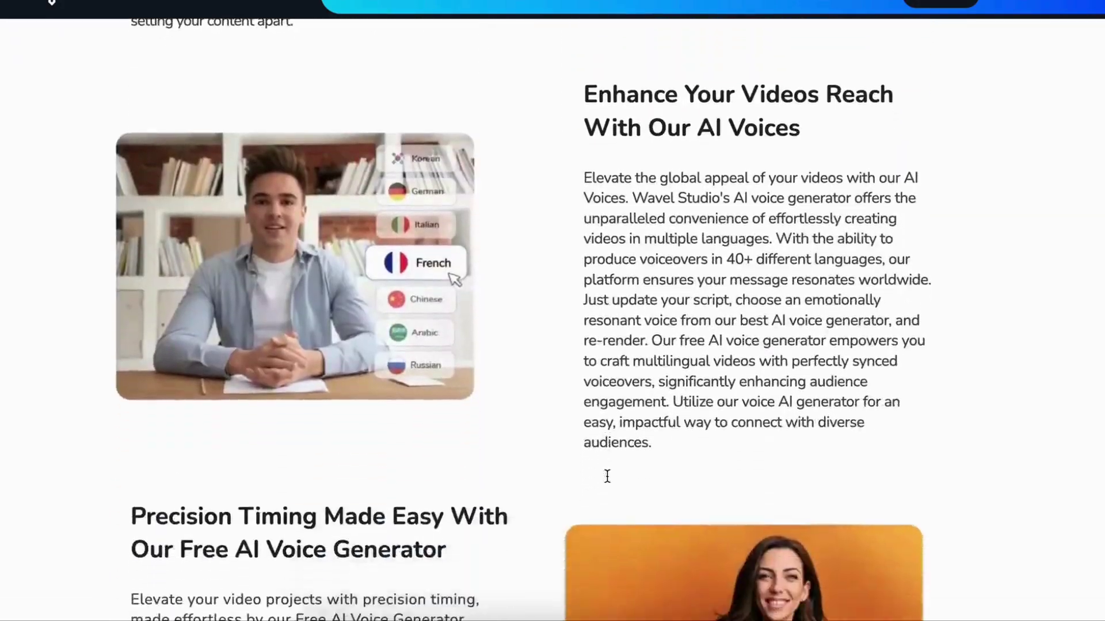
scroll(607, 476, "down", 15)
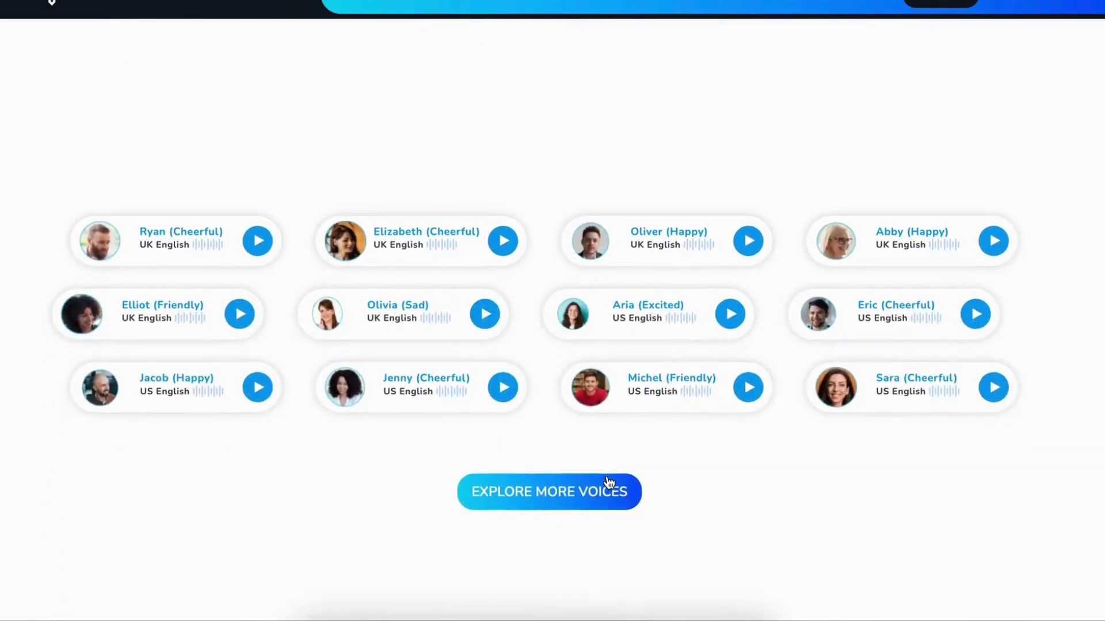
scroll(609, 482, "down", 13)
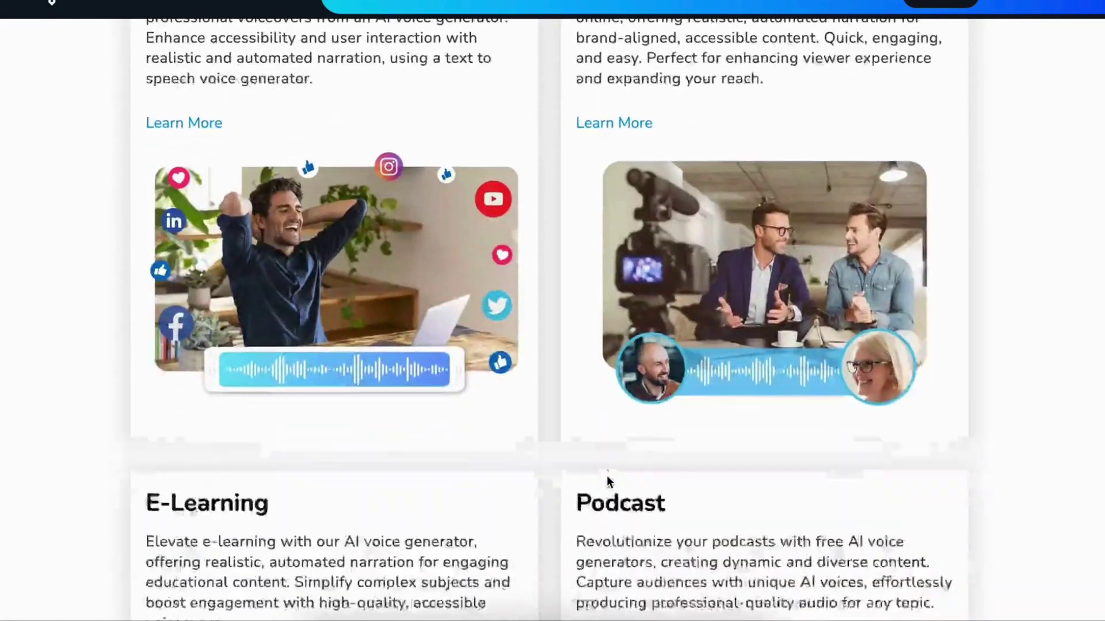
scroll(606, 475, "down", 12)
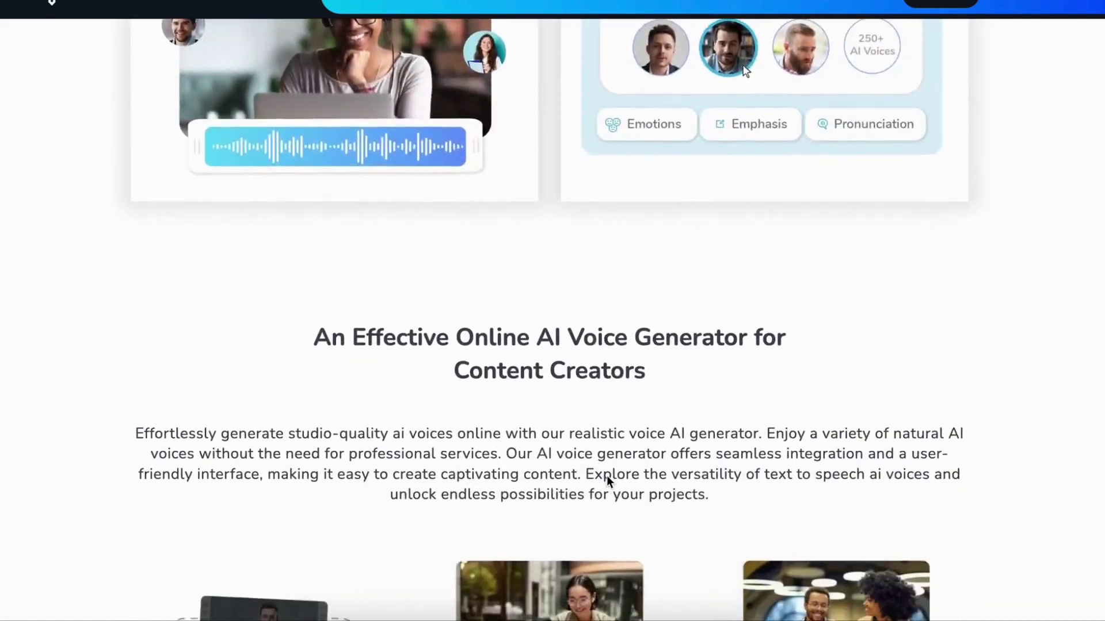
scroll(607, 475, "down", 13)
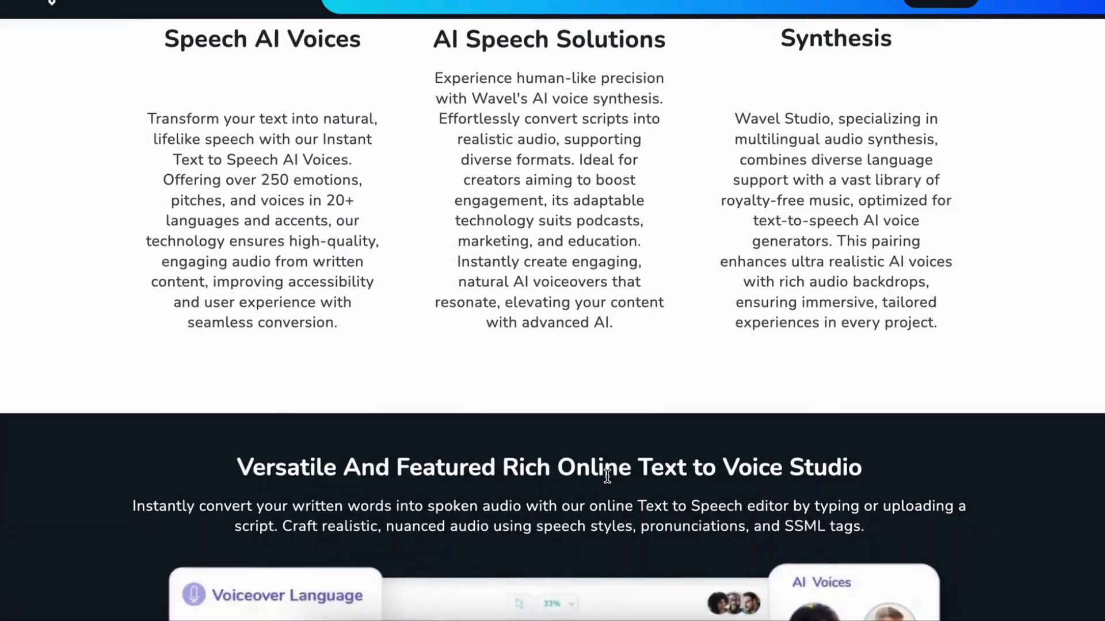
scroll(607, 476, "down", 13)
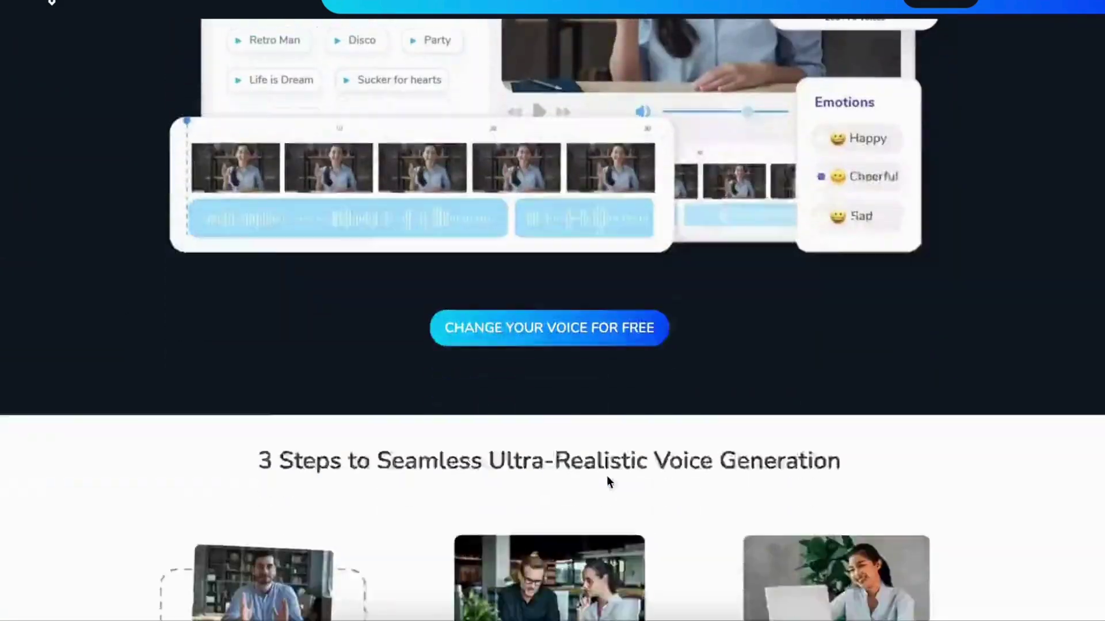
scroll(606, 475, "down", 17)
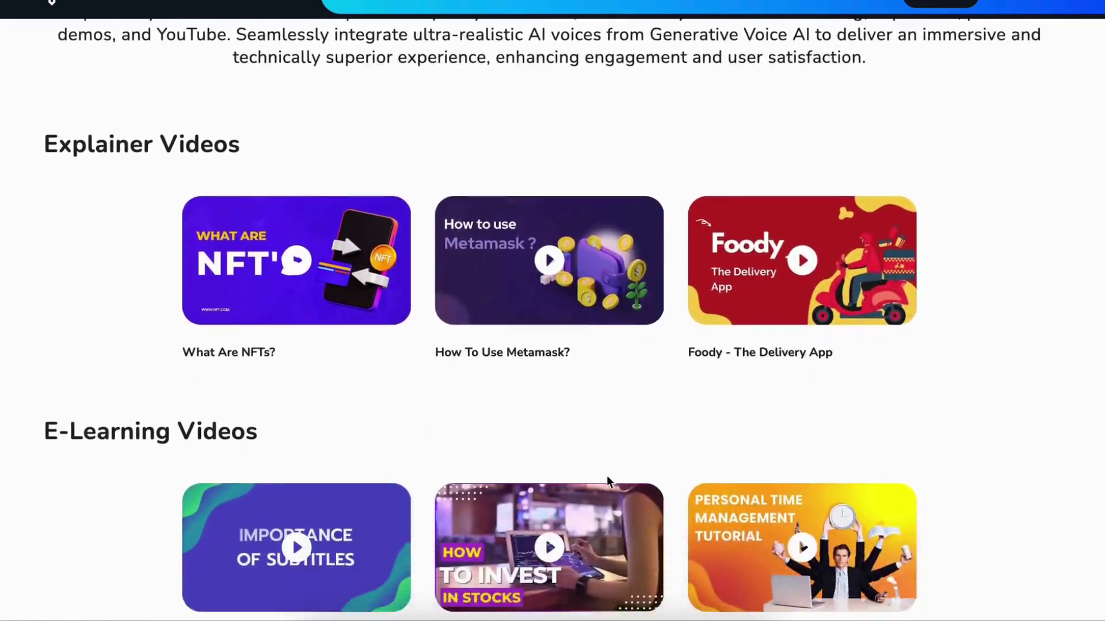
scroll(608, 480, "down", 1)
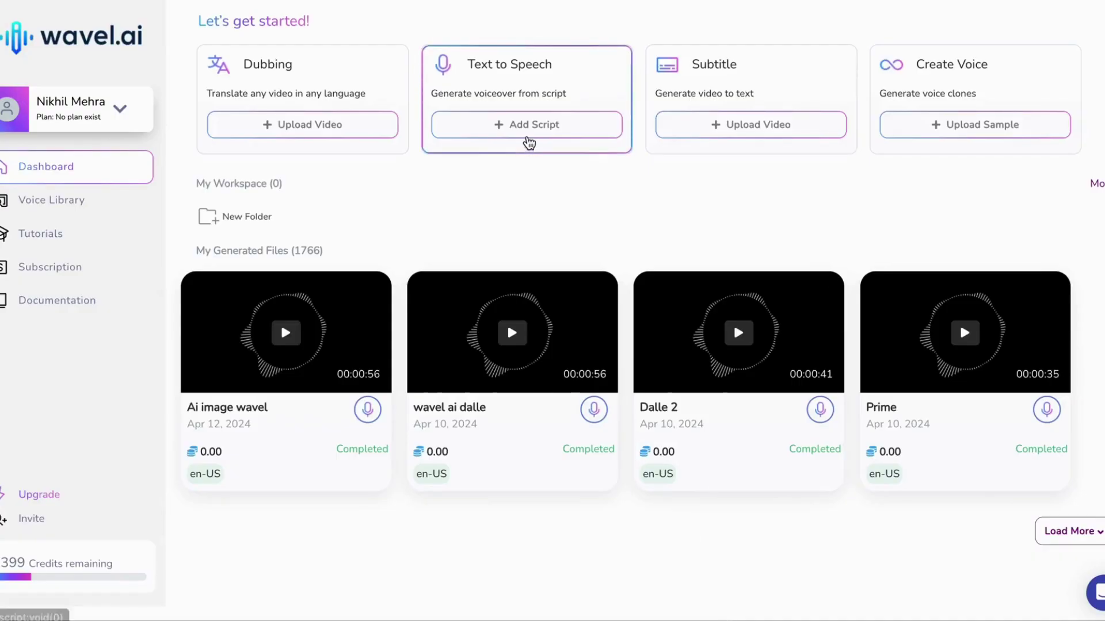
Start a Text to Speech job, paste the Prime promo script and name the file Prime Speech.
left_click(526, 135)
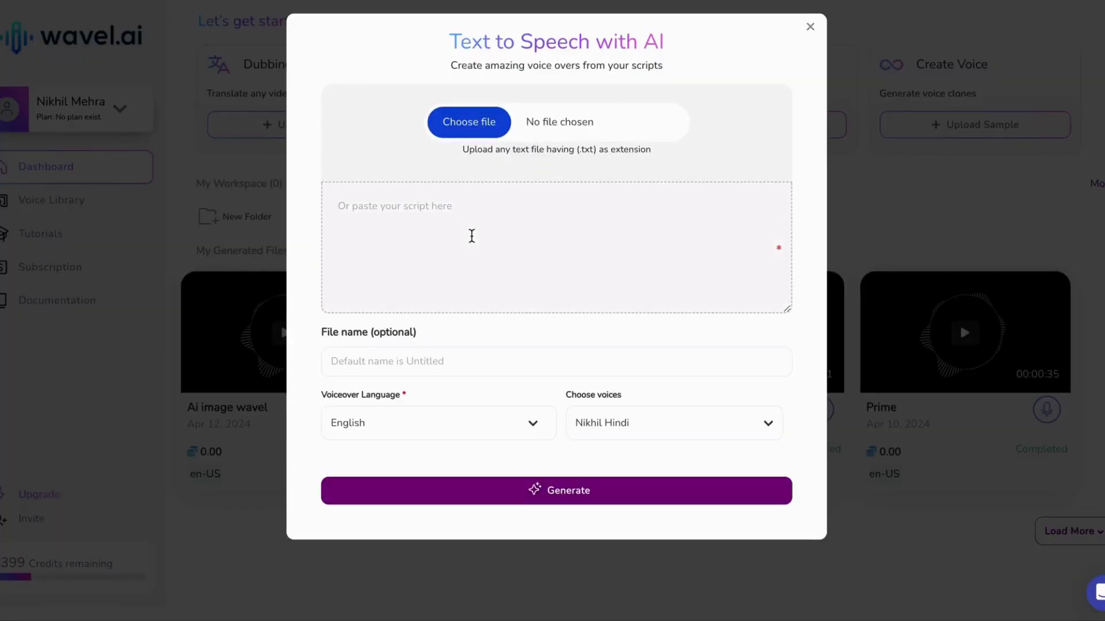
left_click(471, 236)
type("Introducing Prime, the energy drink that fuels your passion with not one, but three explosive flavors! Dive into the daring rush of Raspberry, embrace the smooth, seductive wave of Vanilla, and blast off with the playful pop of Bubblegum. Every sip is packed with the power to ignite your day and keep you charged. Why settle for ordinary when you can experience the extraordinary? Prime is more than just an energy drink; it's your ticket to an exhilarating journey of taste and vitality. Grab a can today and unleash the vibrant energy of Raspberry, Vanilla, and Bubblegum. Prime Energy – Flavor Your Adventure!")
scroll(471, 236, "down", 1)
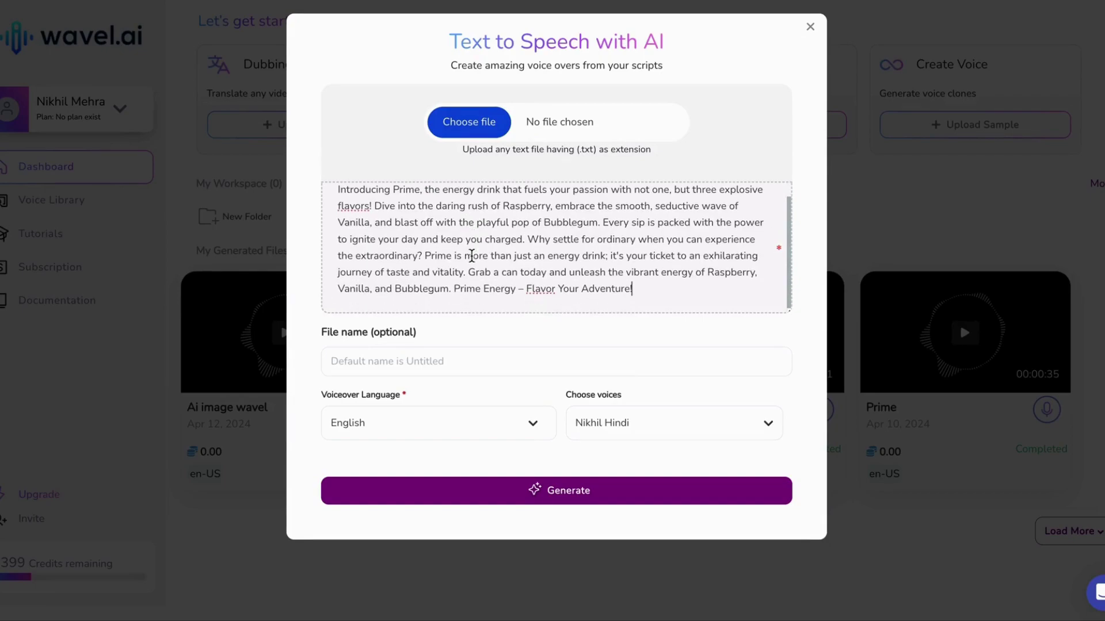
left_click(440, 360)
type("Prime Speech")
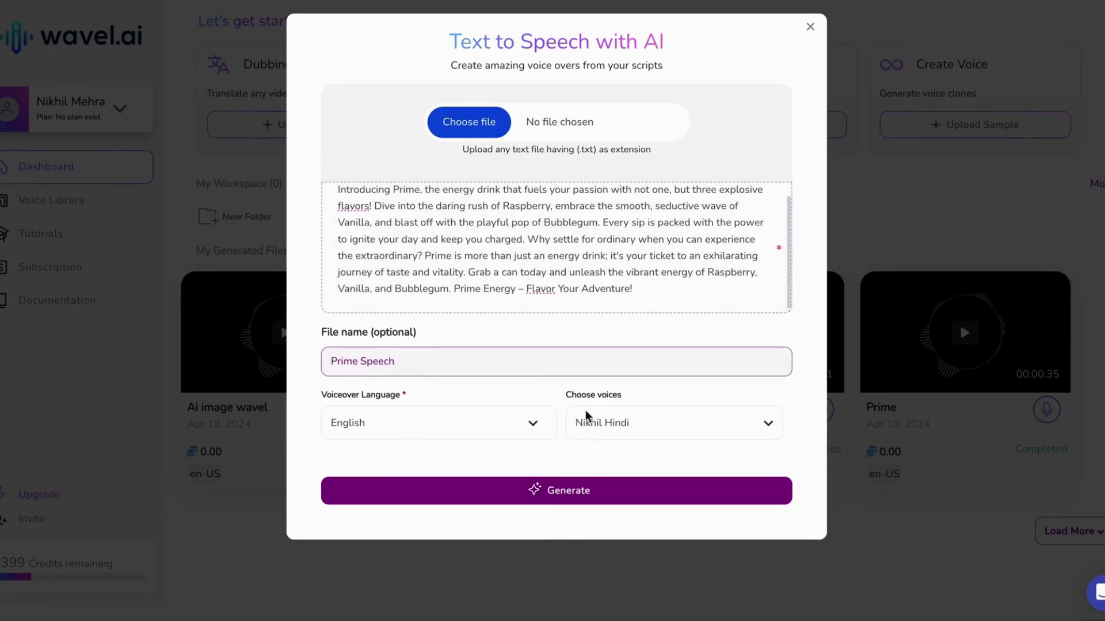
Choose the Ava - Multilingual (Female) voice and generate the voiceover.
left_click(615, 425)
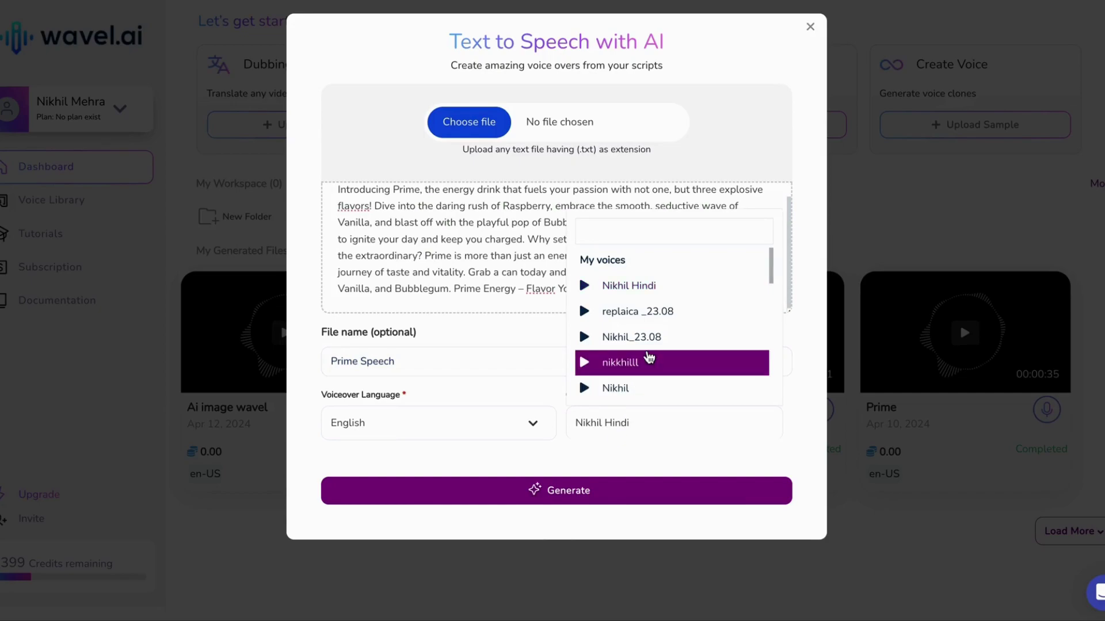
scroll(648, 358, "down", 10)
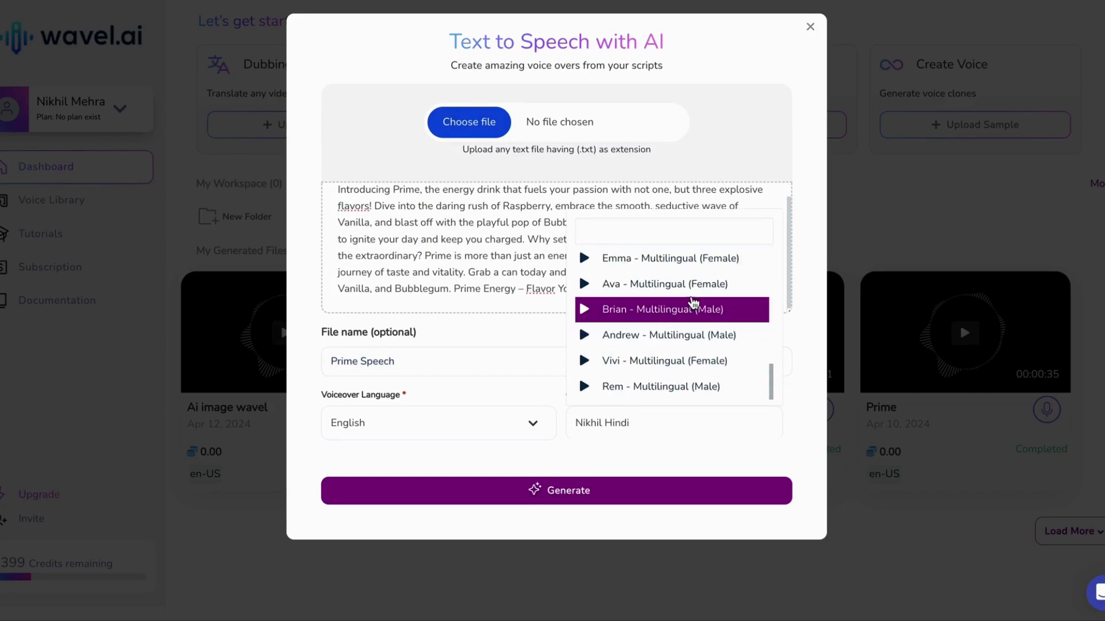
left_click(708, 284)
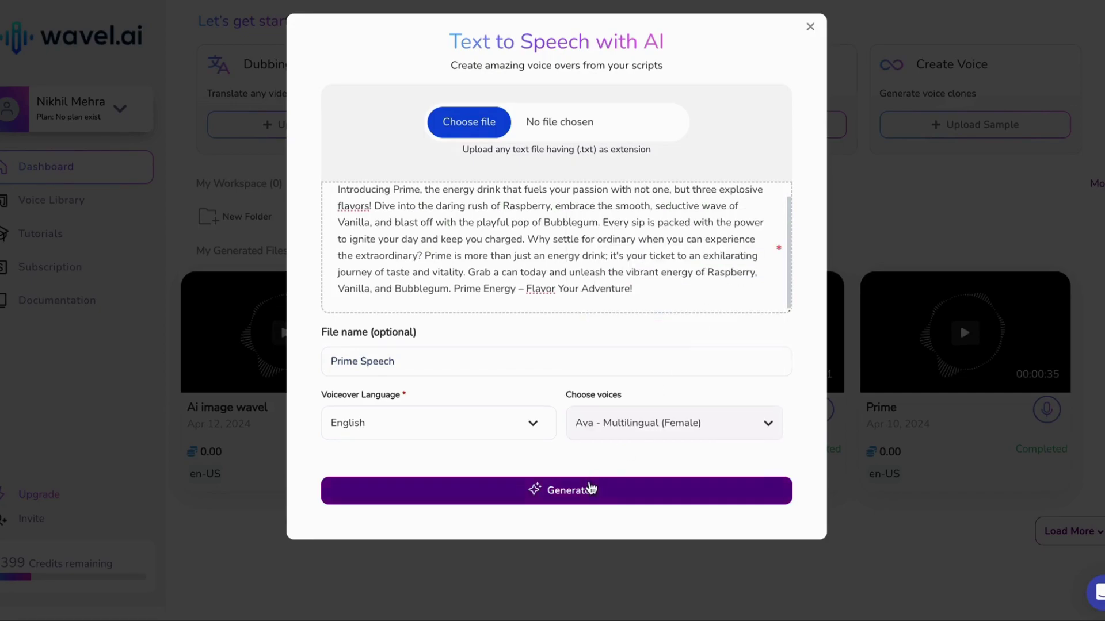
left_click(590, 489)
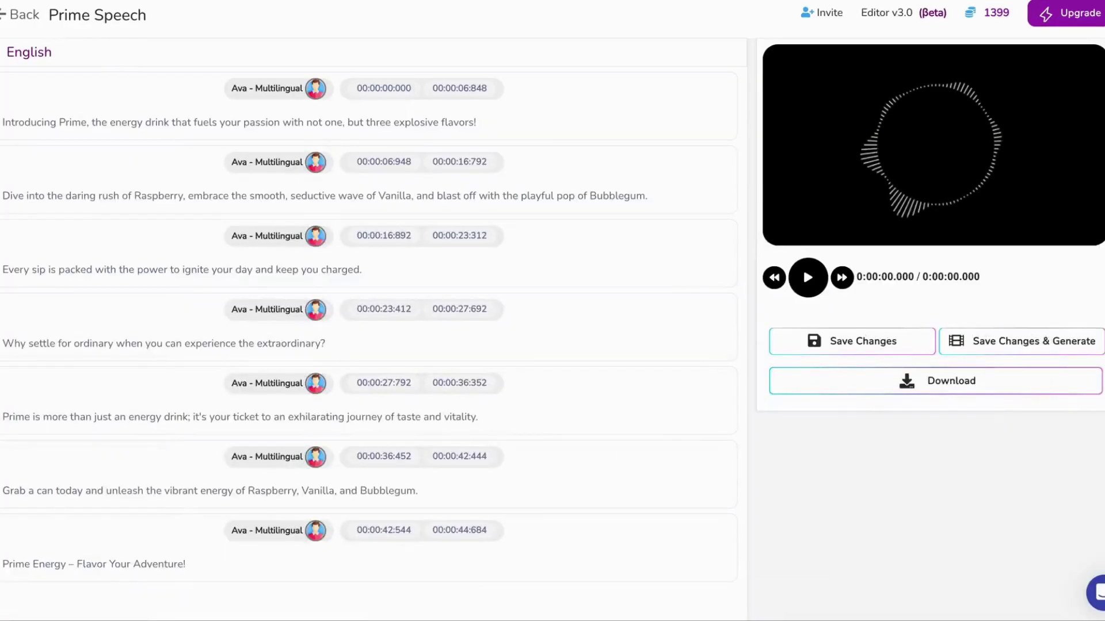
Open the Prime Speech editor and check the first sentence's Speed/Volume settings.
mouse_move(364, 137)
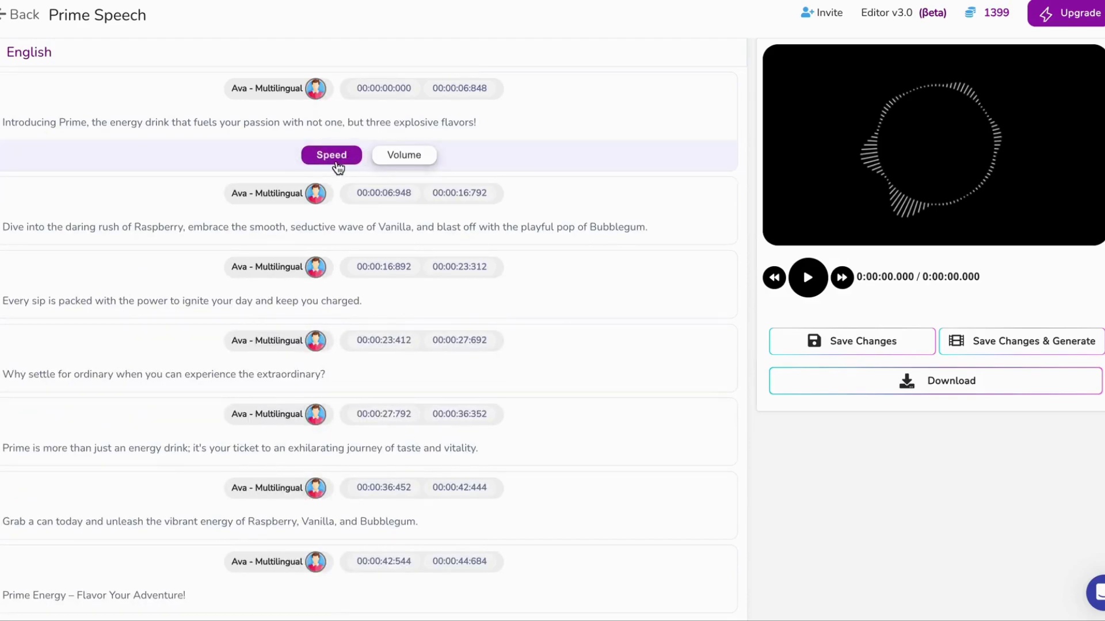
left_click(403, 155)
mouse_move(368, 359)
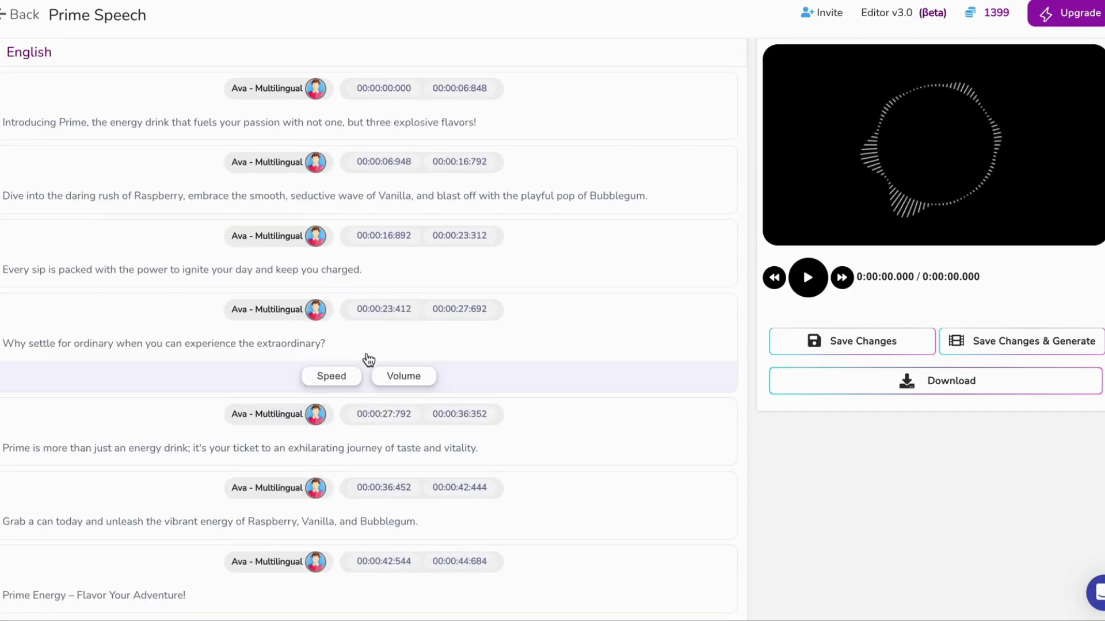
scroll(368, 360, "down", 1)
scroll(368, 360, "up", 1)
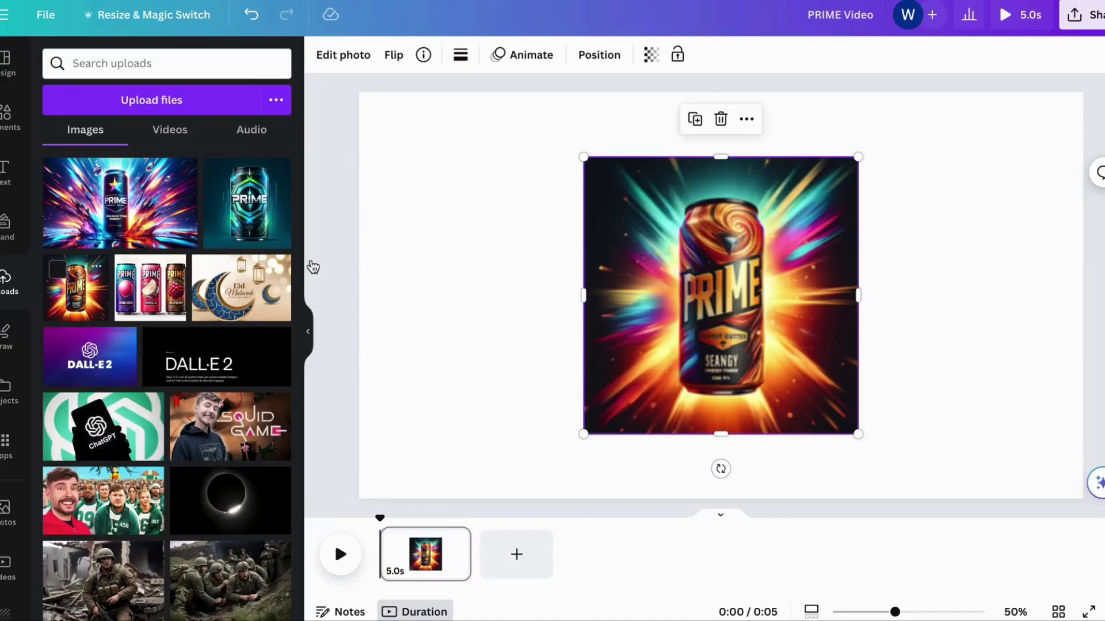
Set the PRIME can image as the first page's background.
right_click(764, 285)
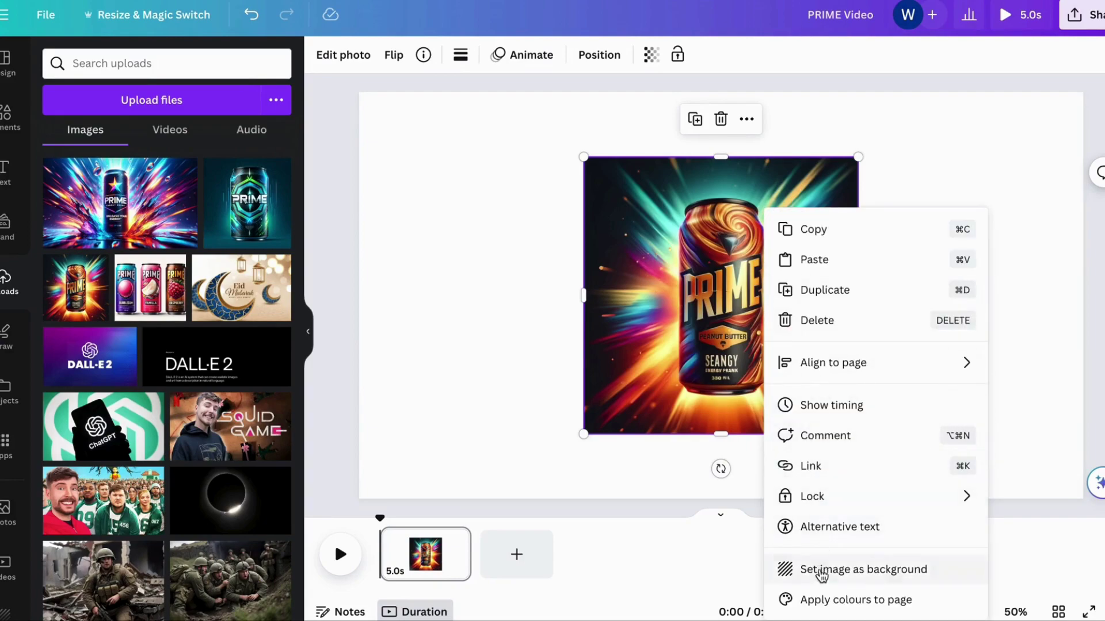
left_click(821, 576)
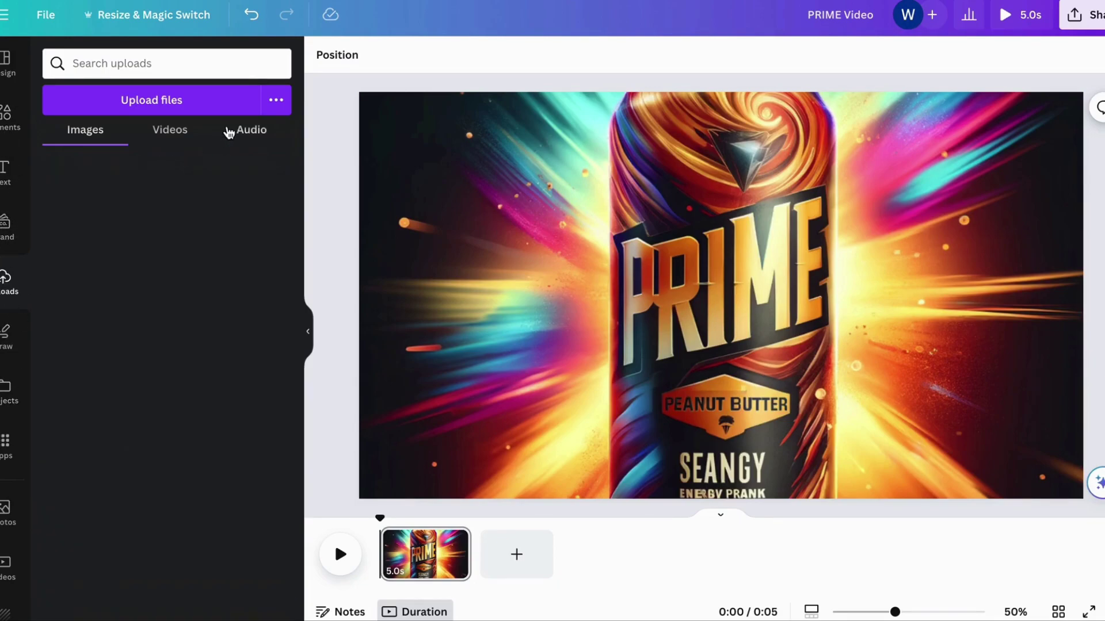
Add the uploaded Prime voiceover mp3 to the design as its audio track.
left_click(244, 130)
left_click(167, 182)
left_click(94, 127)
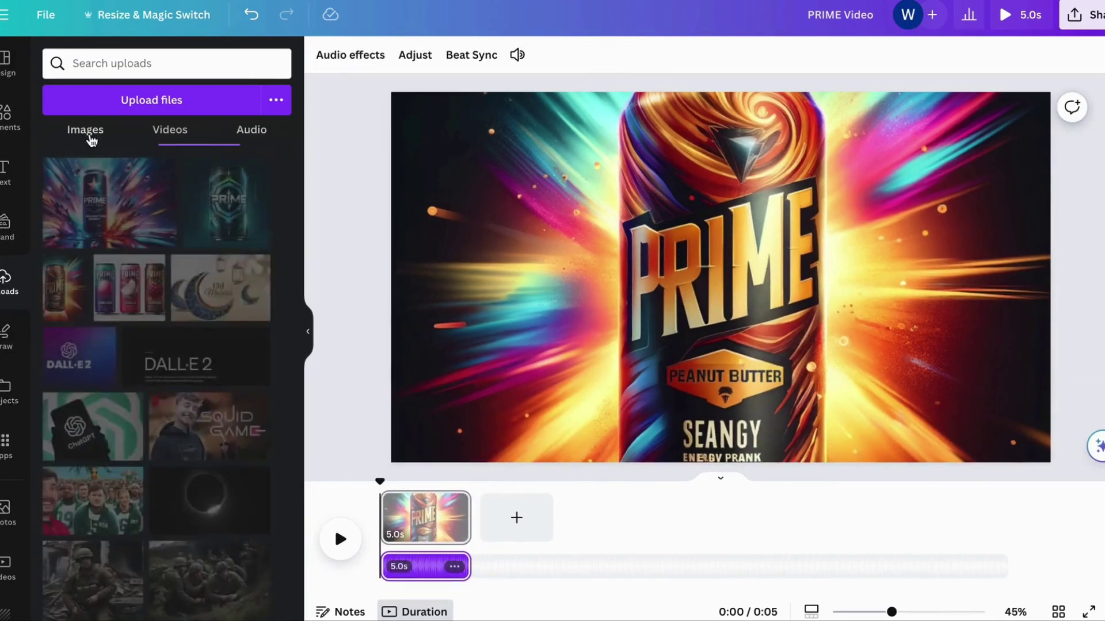
Add three new pages holding the splash, three-cans and dark teal PRIME can images.
left_click(502, 519)
left_click(107, 217)
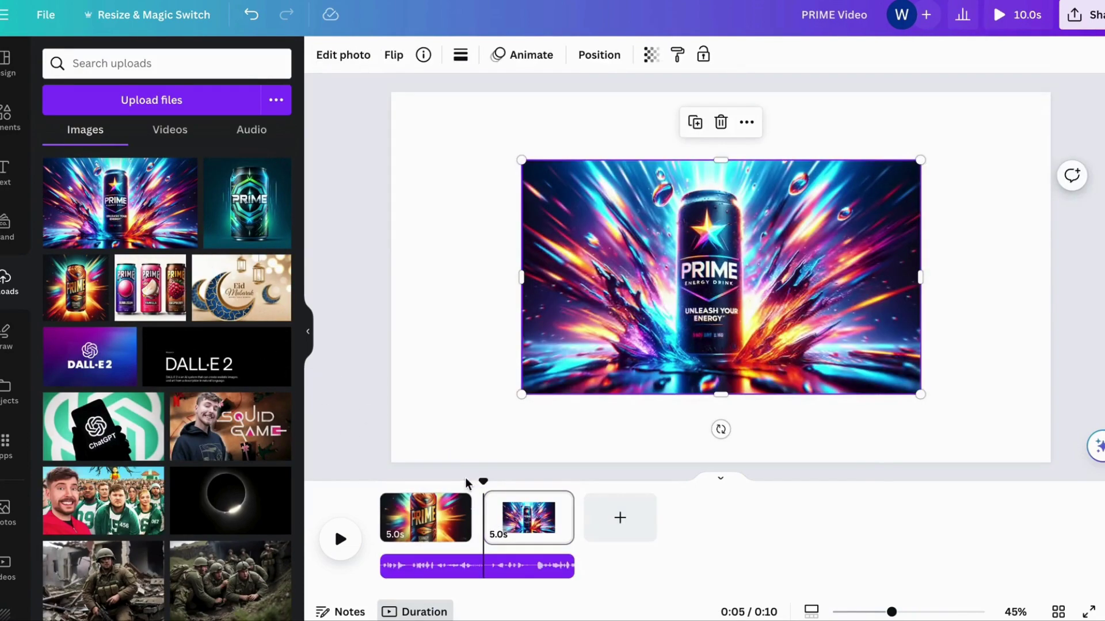
left_click(578, 505)
left_click(150, 288)
left_click(708, 509)
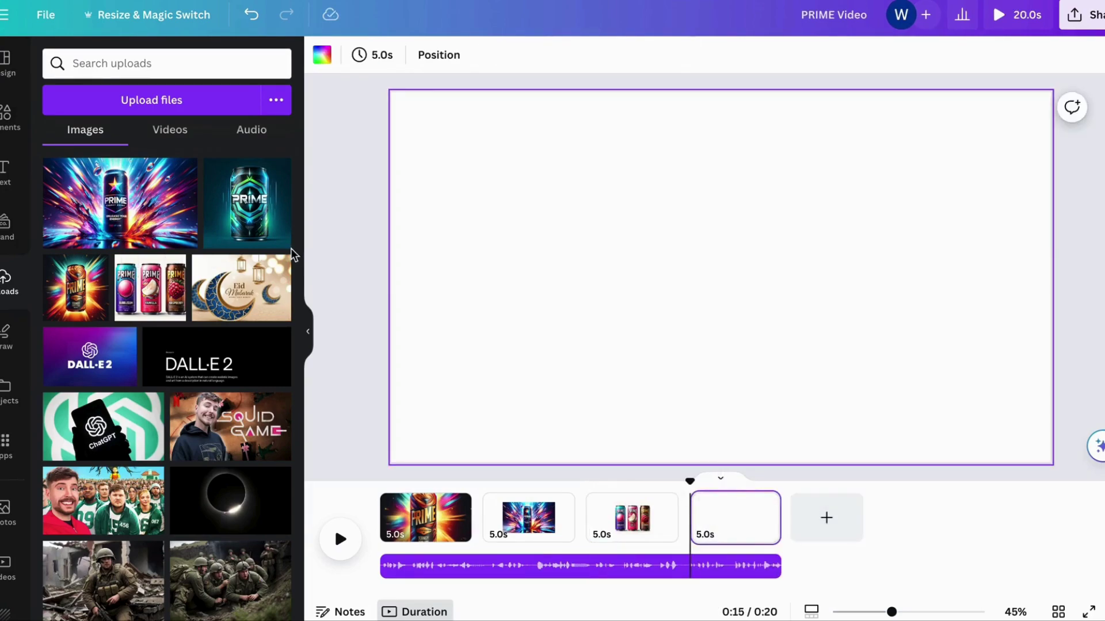
left_click(243, 239)
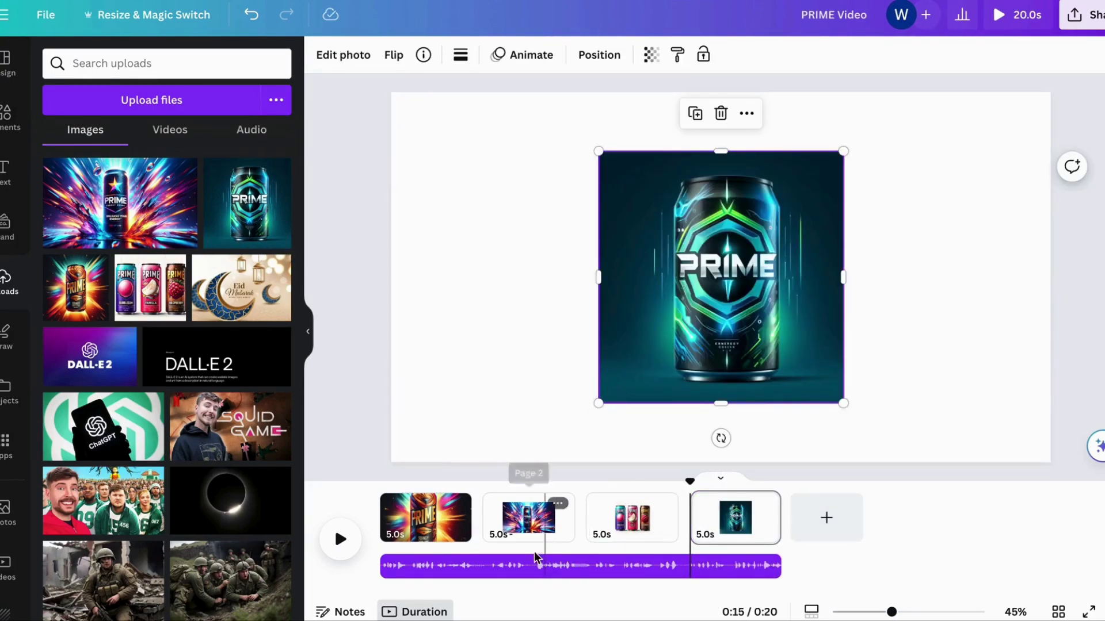
Move the three-cans page to second position and open it.
left_click_drag(514, 528, 652, 530)
left_click(539, 521)
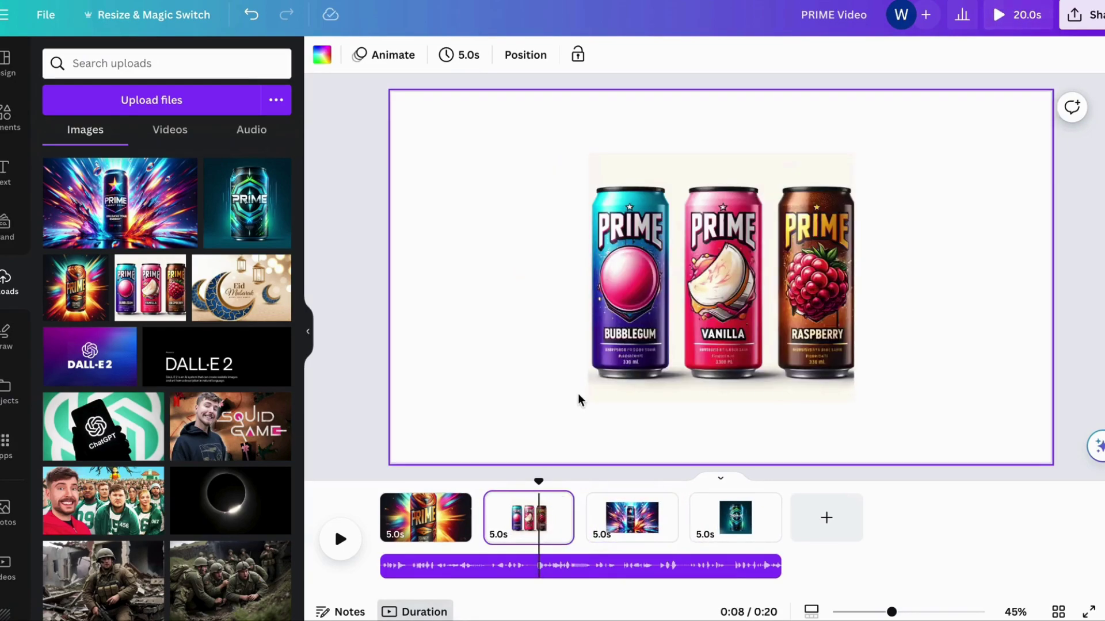
left_click(500, 343)
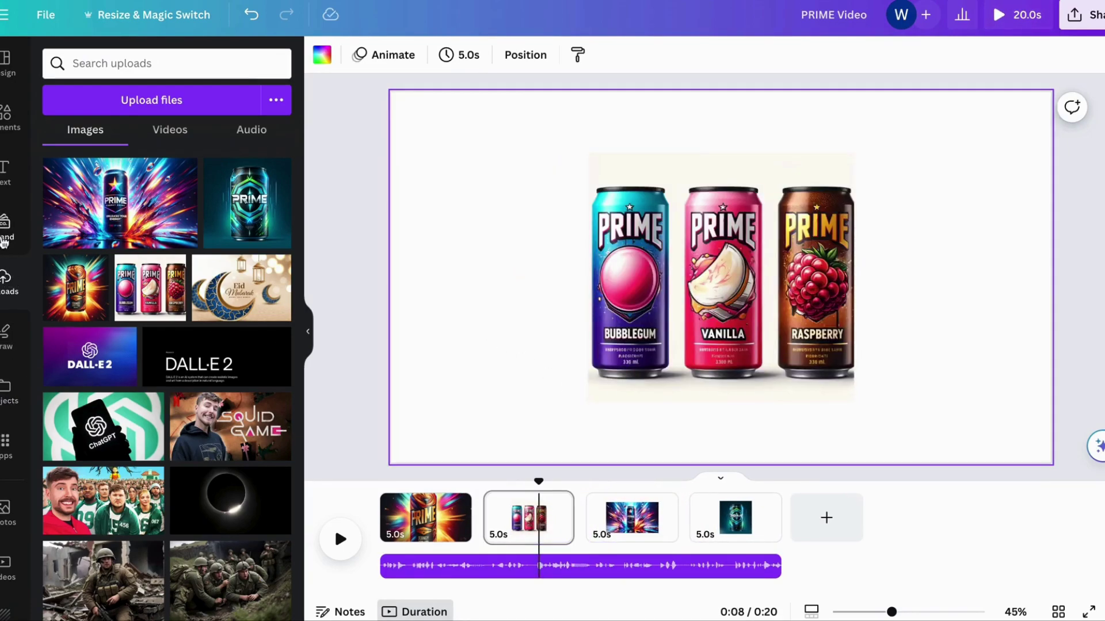
Add the GLOW text style to the three-cans page and retype it as 'BEST ENERGY DRINK'.
left_click(5, 176)
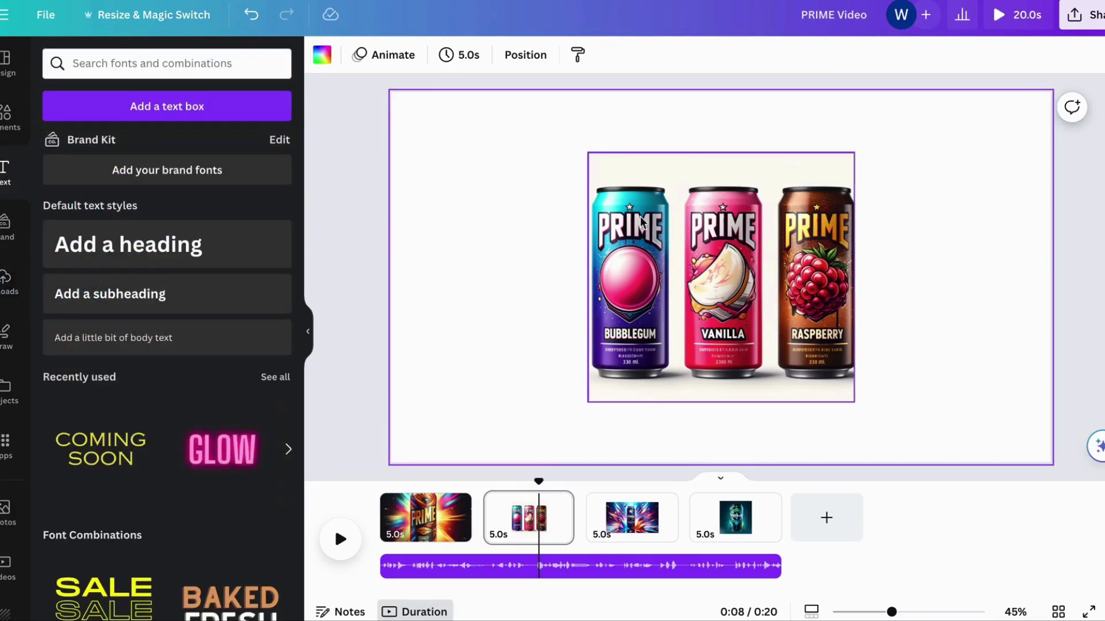
left_click(221, 449)
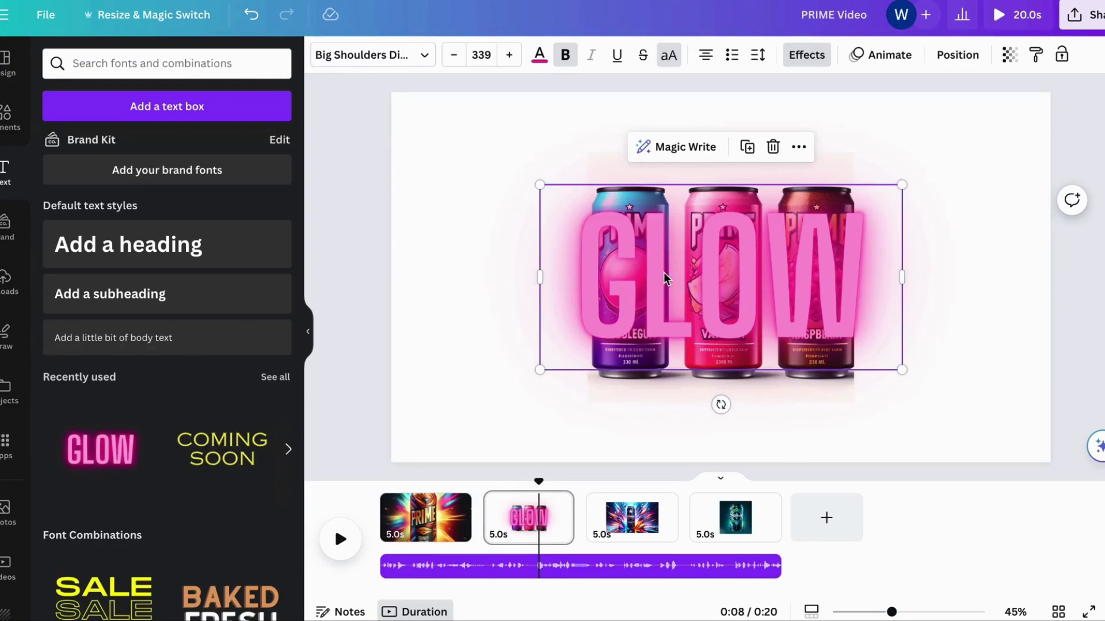
left_click_drag(660, 297, 612, 419)
double_click(611, 419)
type("BE")
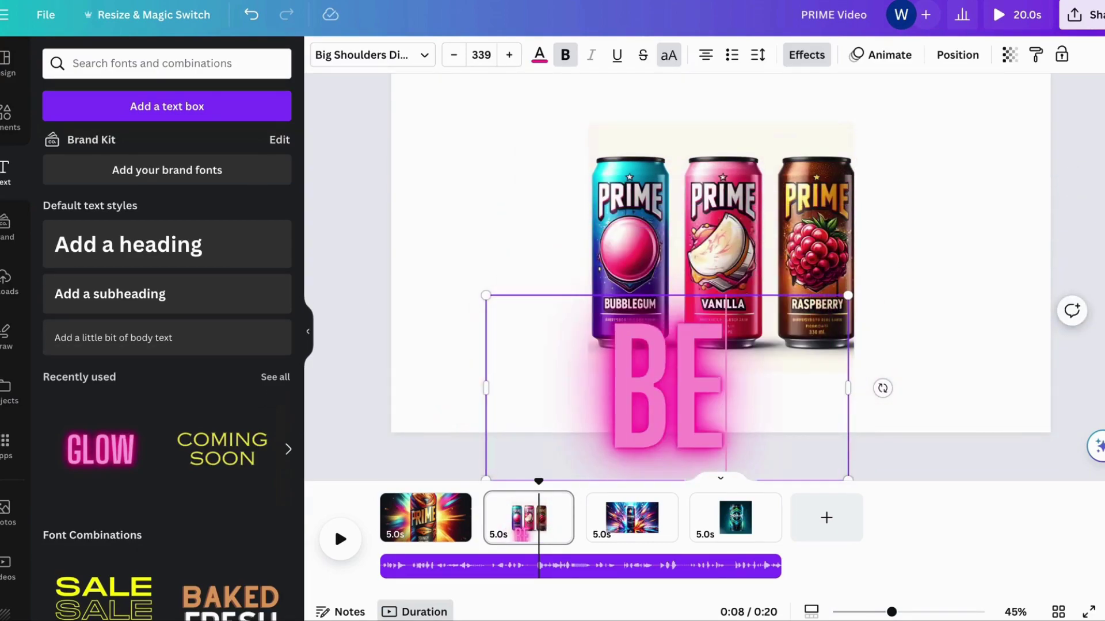
type("ST ENERGY DRI")
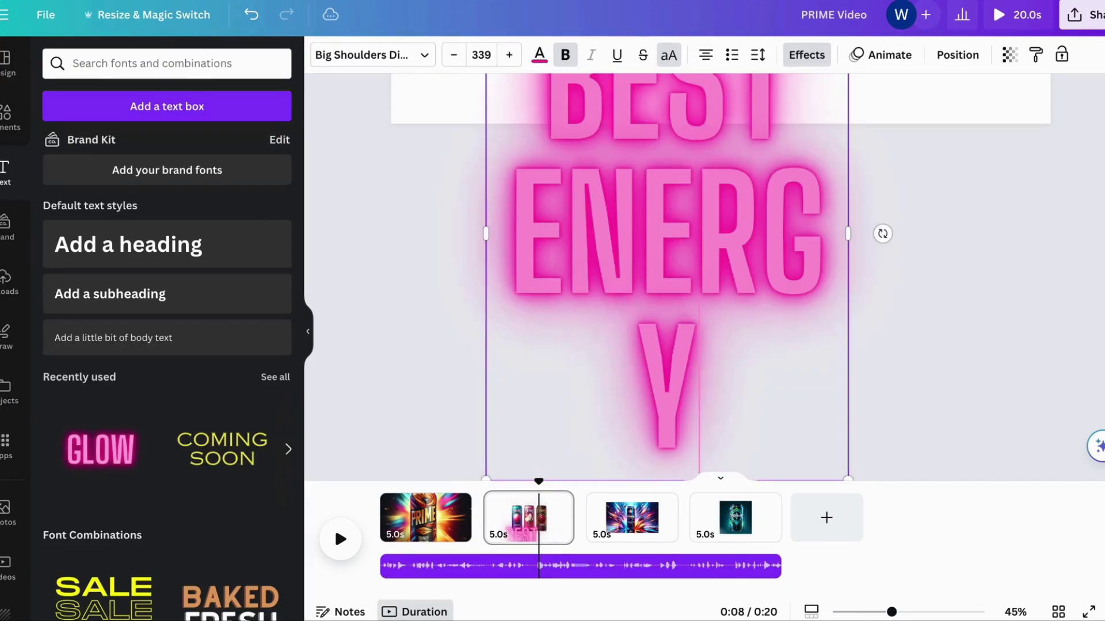
type("NK")
Set the text to size 155, move it above the cans, and shift the cans image down.
triple_click(610, 405)
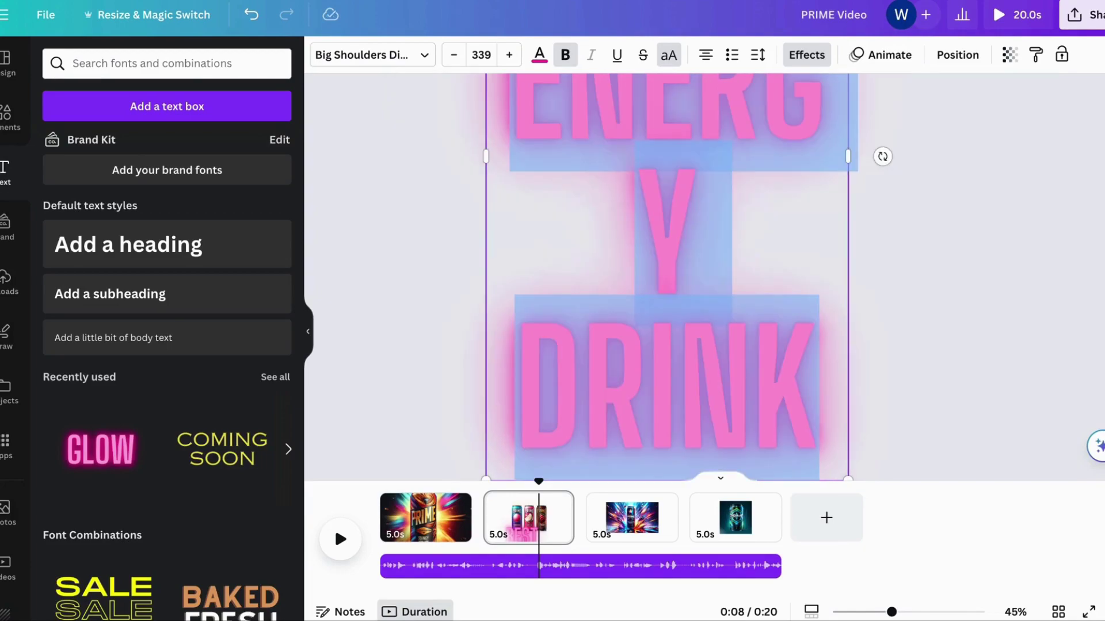
left_click(482, 55)
type("155")
key("Return")
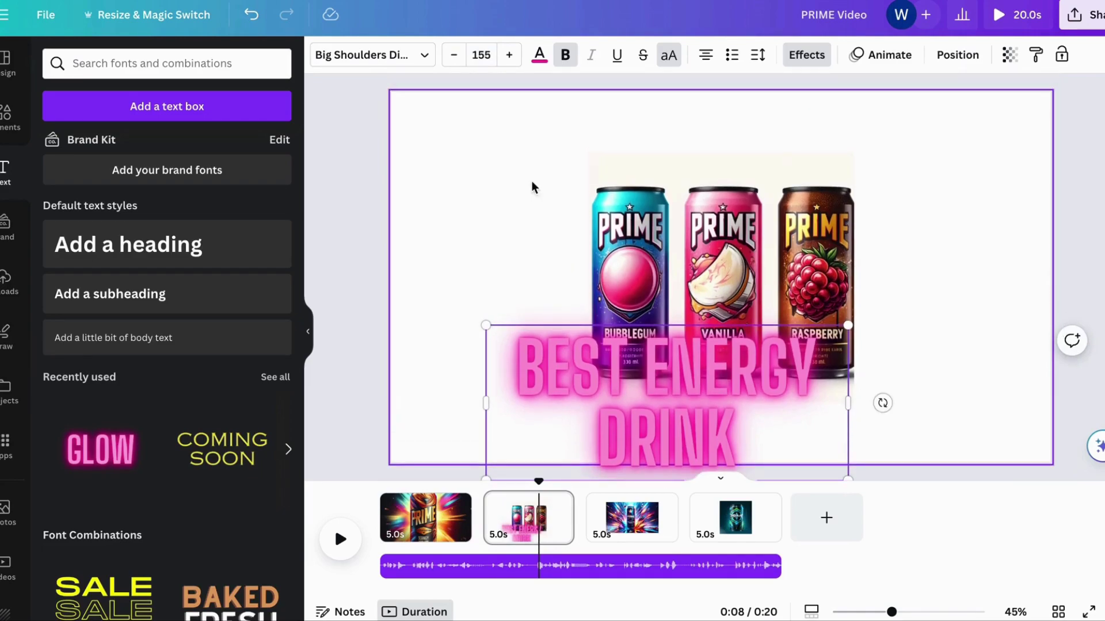
left_click(547, 261)
left_click_drag(558, 342, 548, 157)
left_click_drag(695, 351, 672, 389)
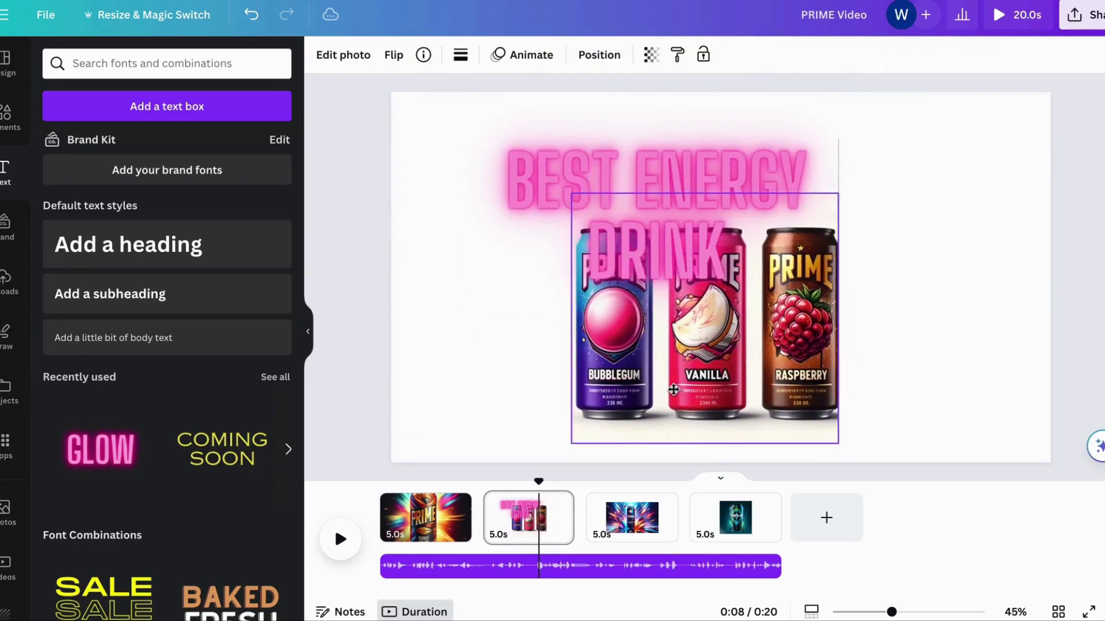